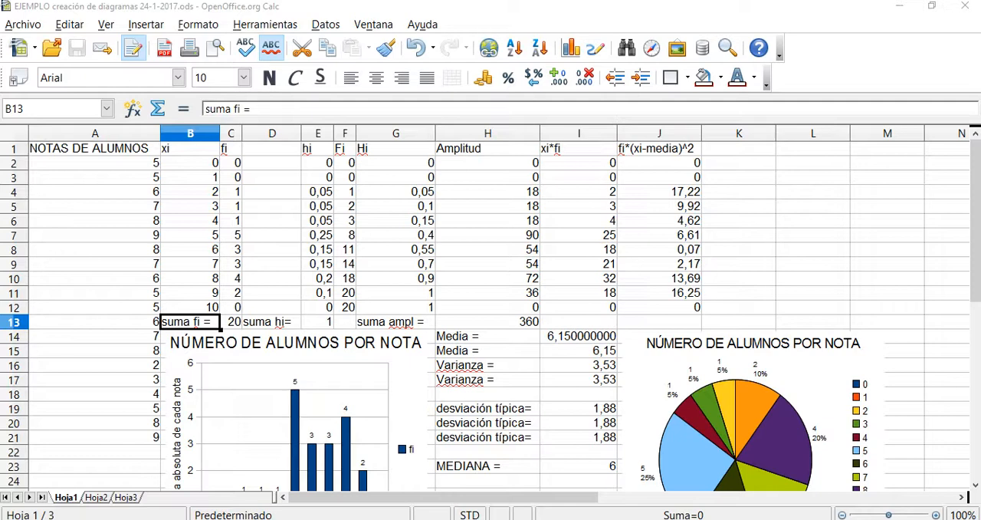
# Inspect the formulas behind the Media, Varianza, desviación típica and MEDIANA results in cells I14, I16, I19 and I23.
pyautogui.click(488, 337)
pyautogui.click(579, 336)
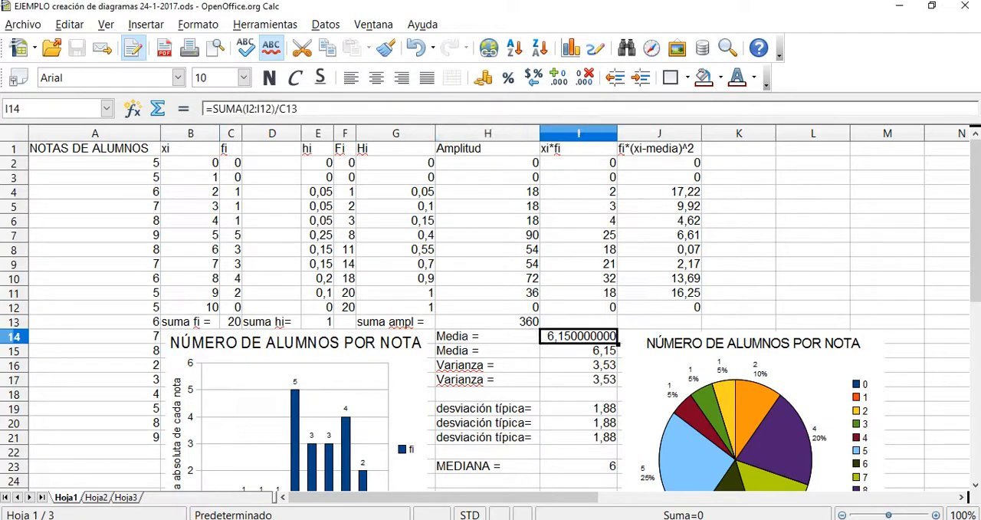
pyautogui.click(488, 365)
pyautogui.click(579, 366)
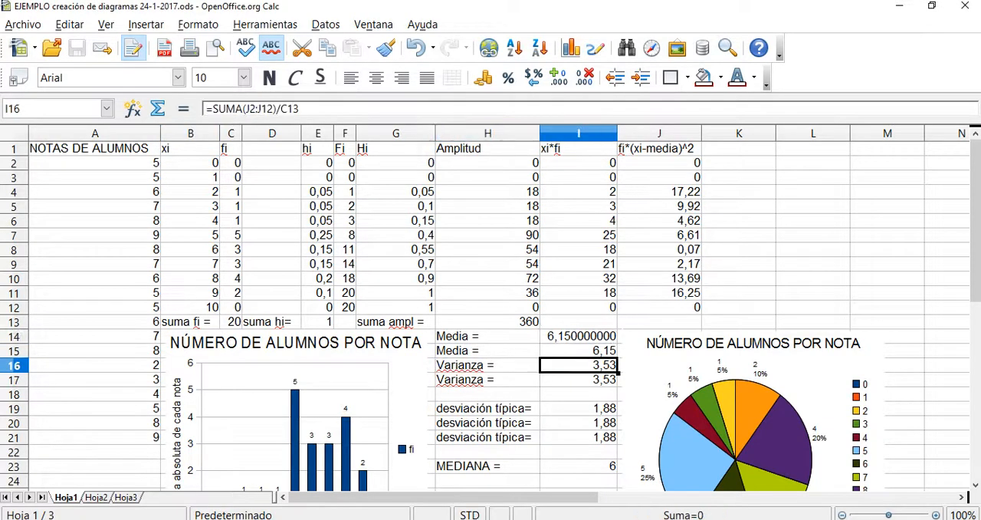
pyautogui.click(488, 408)
pyautogui.click(578, 409)
pyautogui.click(487, 466)
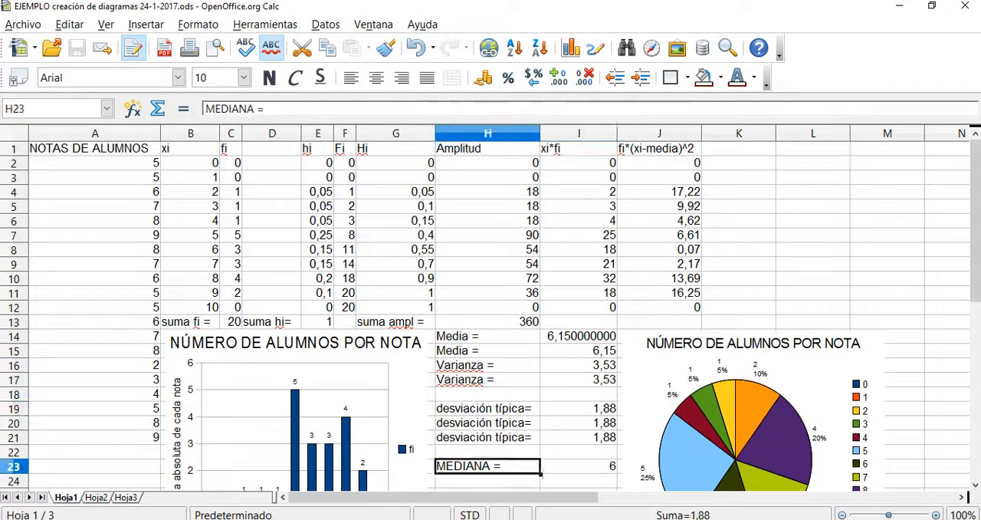
pyautogui.click(579, 466)
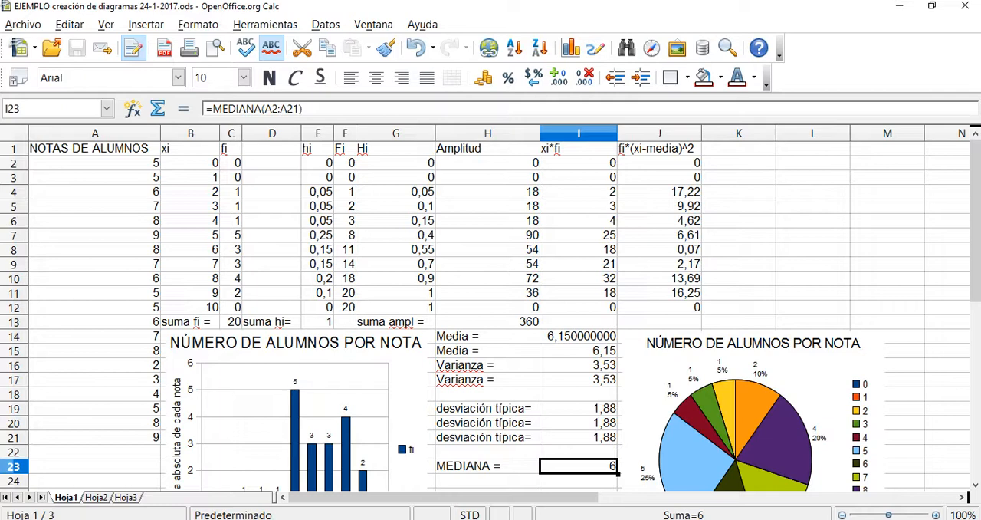
# Examine the frequency table entries across row 7 and the cumulative formulas in the Hi column from G3 to G6.
pyautogui.click(95, 236)
pyautogui.click(190, 236)
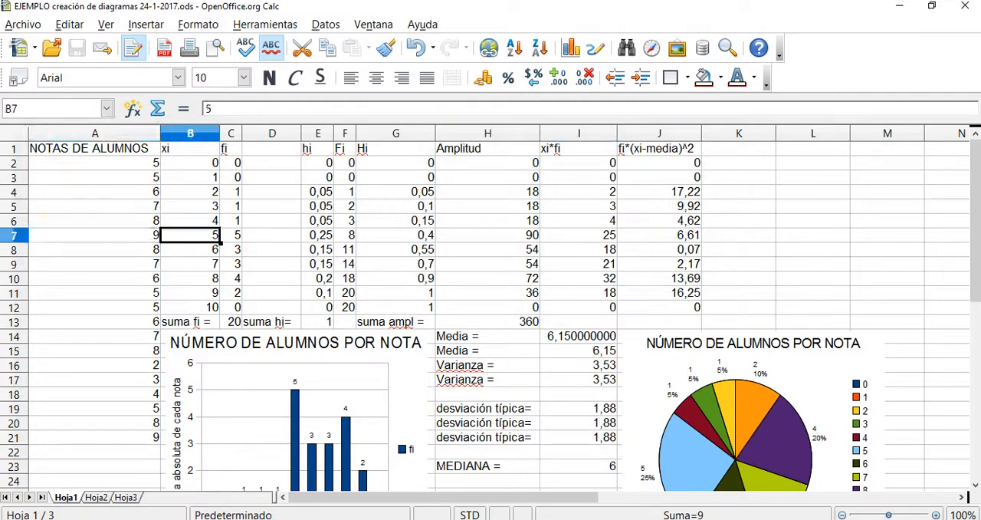
pyautogui.click(271, 235)
pyautogui.click(317, 236)
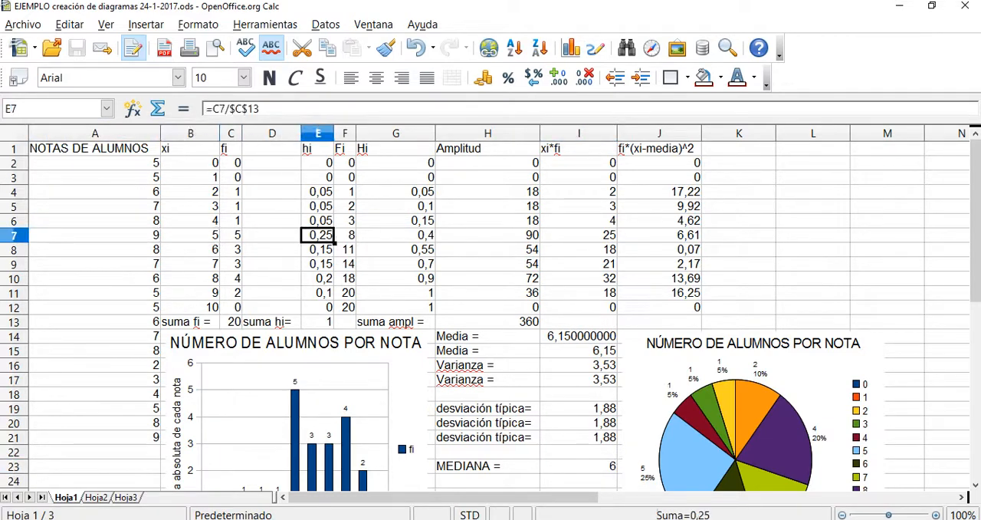
pyautogui.click(396, 236)
pyautogui.click(395, 177)
pyautogui.click(396, 192)
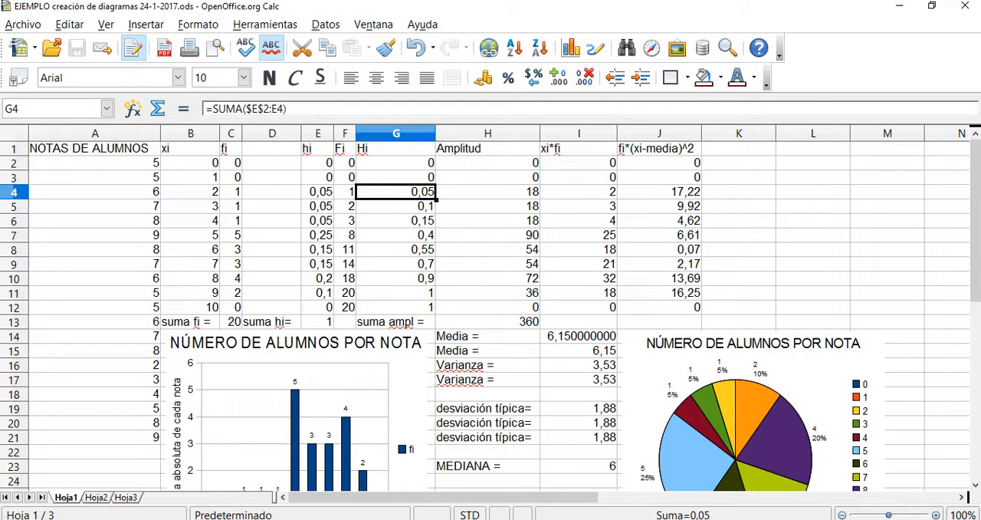
pyautogui.click(395, 206)
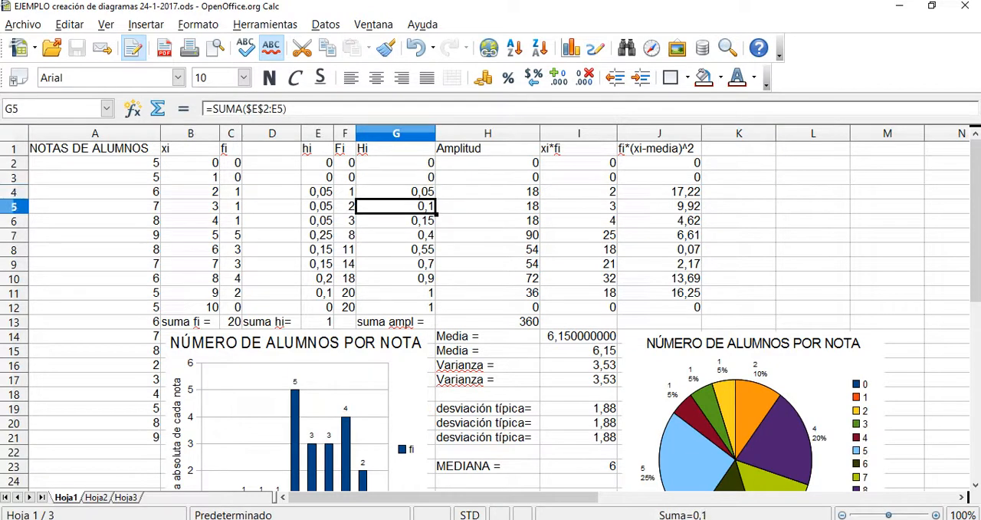
pyautogui.click(395, 220)
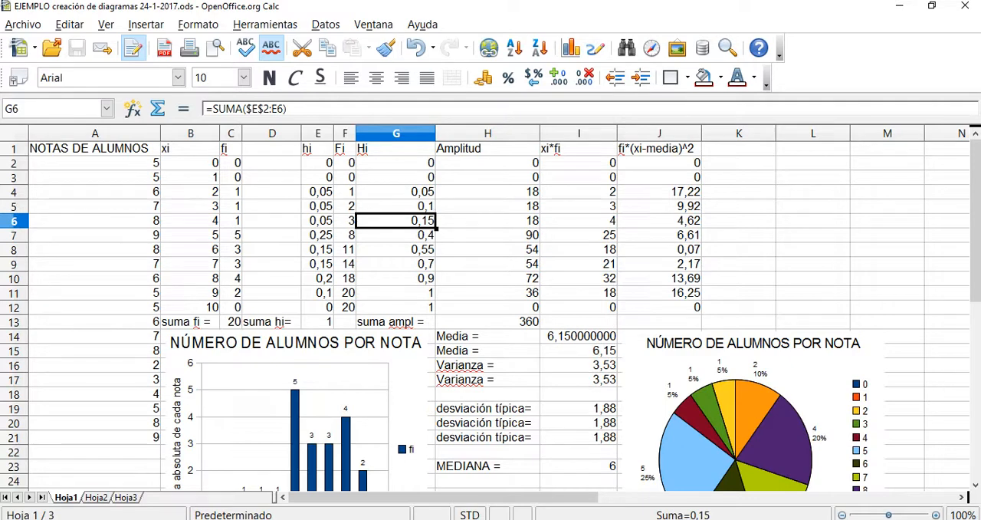
# Review the NOTAS DE ALUMNOS column and select its full list of grades, A2:A21.
pyautogui.click(95, 307)
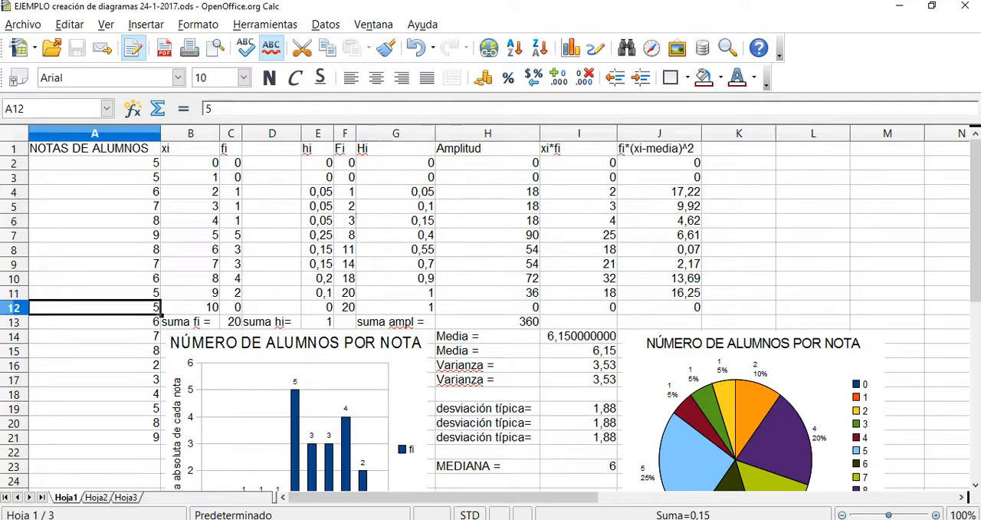
pyautogui.click(95, 149)
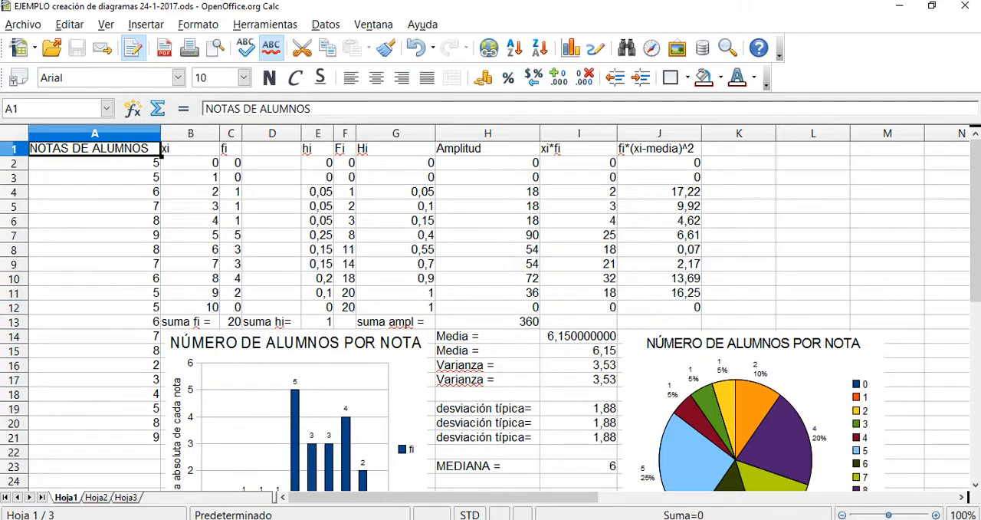
pyautogui.click(95, 423)
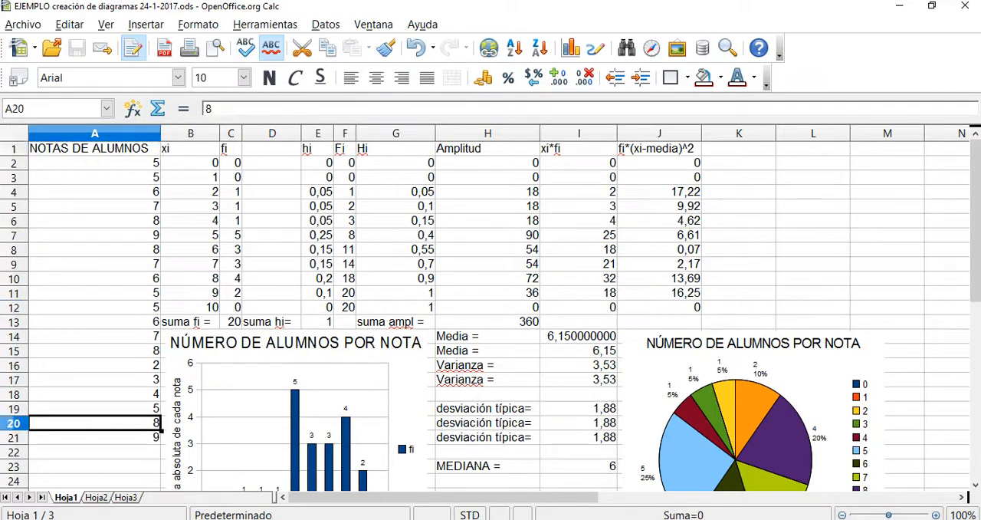
pyautogui.click(95, 163)
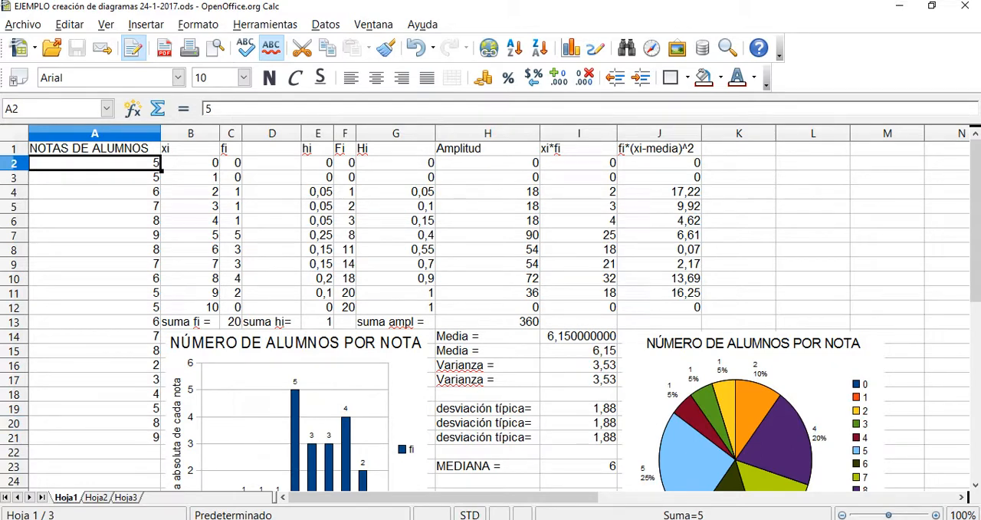
pyautogui.moveTo(95, 163); pyautogui.dragTo(95, 437)
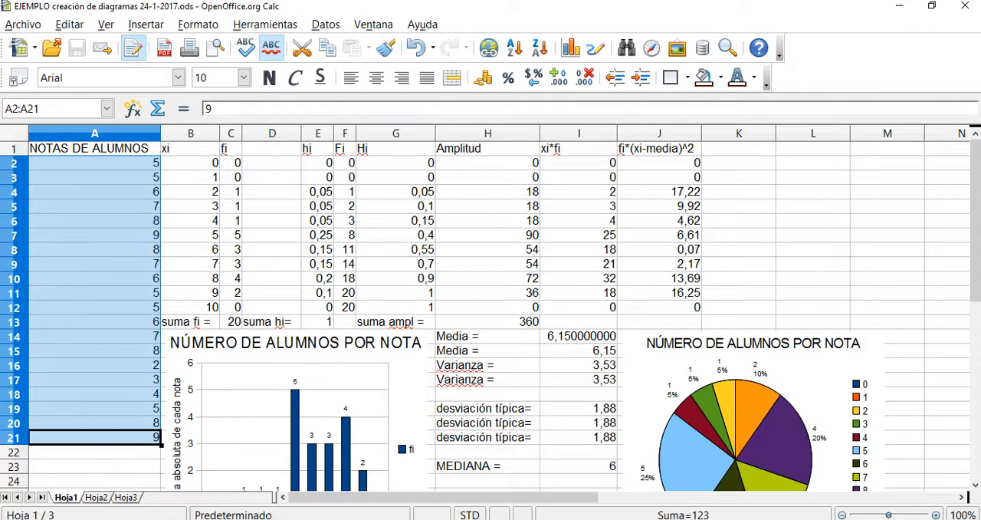
# Select the xi values in B2:B12 and check individual grades in that column.
pyautogui.click(190, 163)
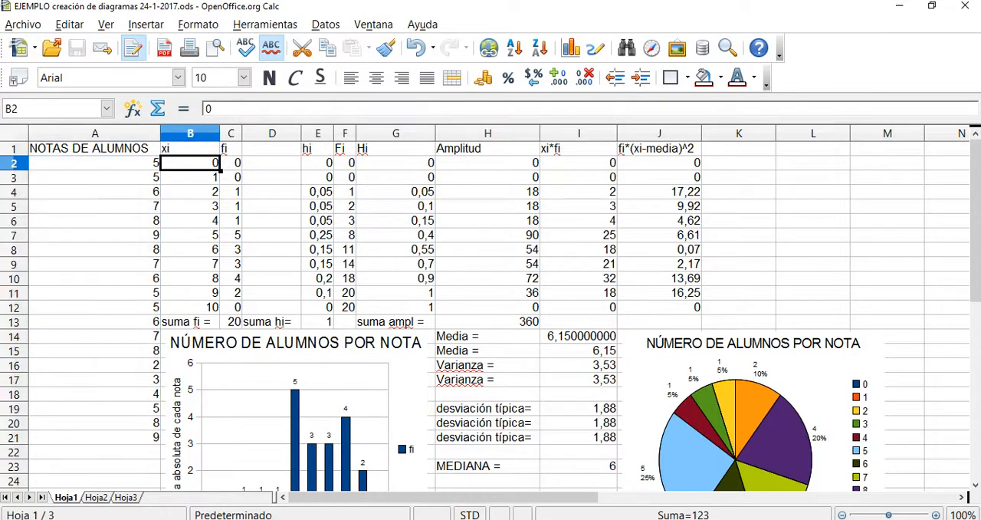
pyautogui.moveTo(190, 163); pyautogui.dragTo(190, 306)
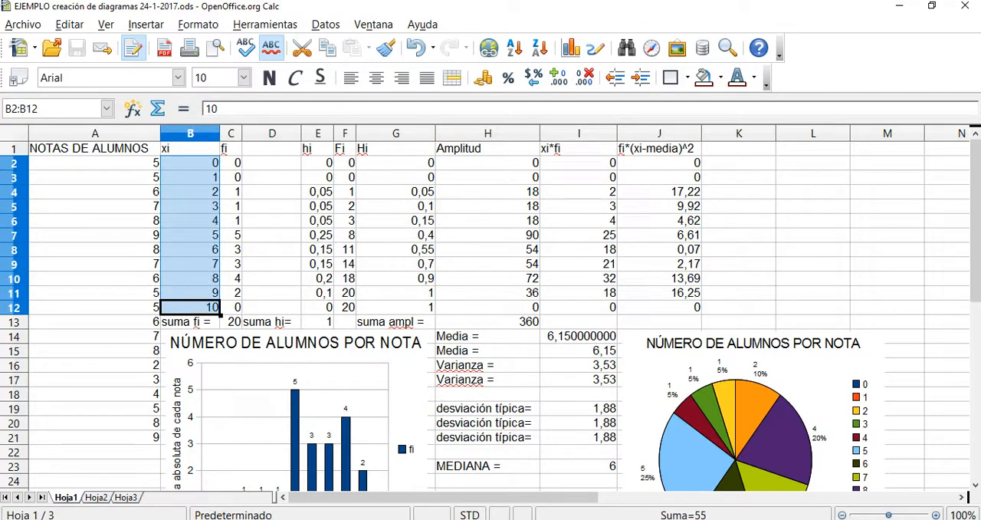
pyautogui.click(190, 163)
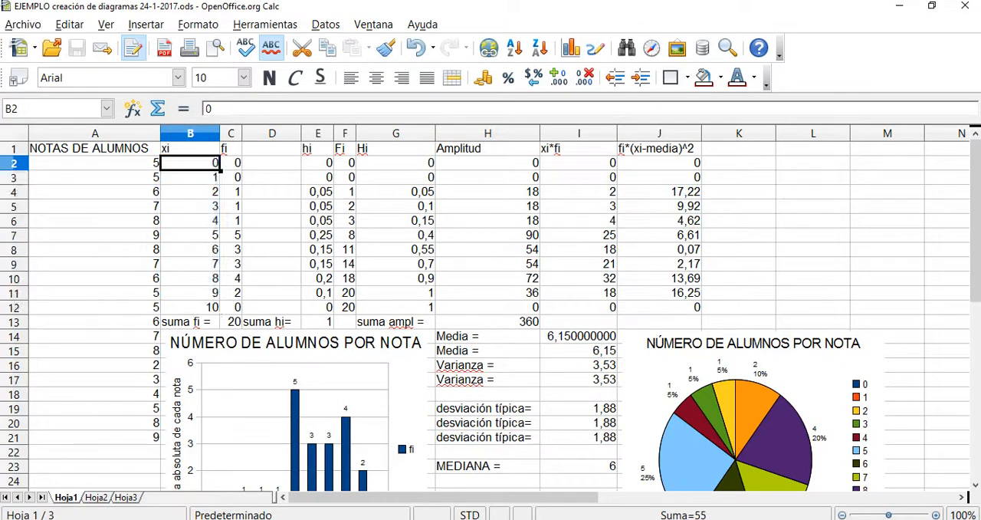
pyautogui.click(190, 177)
pyautogui.click(190, 292)
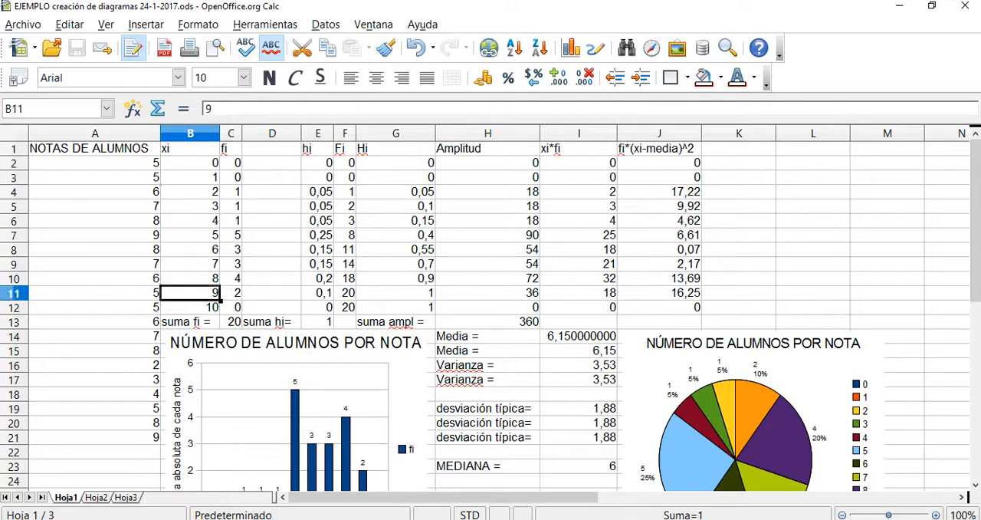
# Inspect the CONTAR.SI formula in C2 and select the absolute frequencies fi in C2:C12.
pyautogui.click(231, 148)
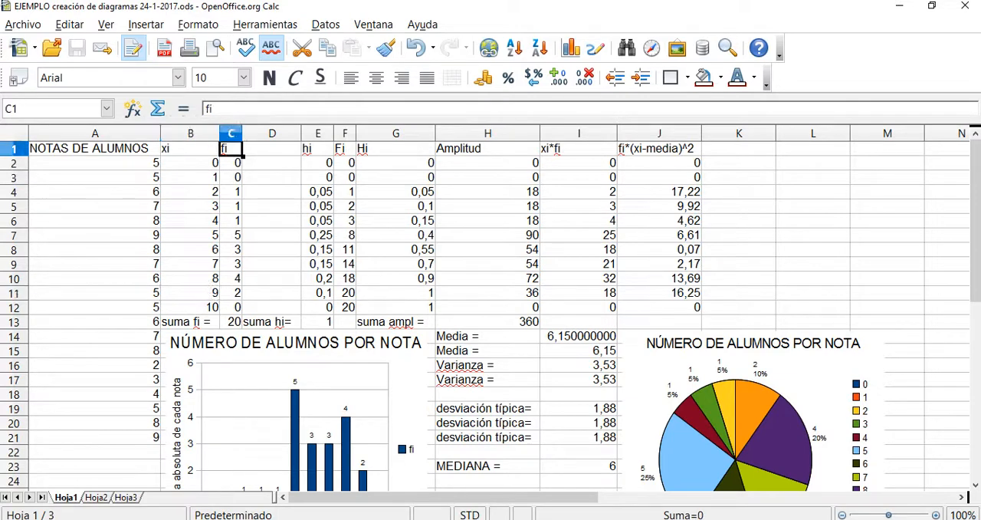
pyautogui.click(230, 163)
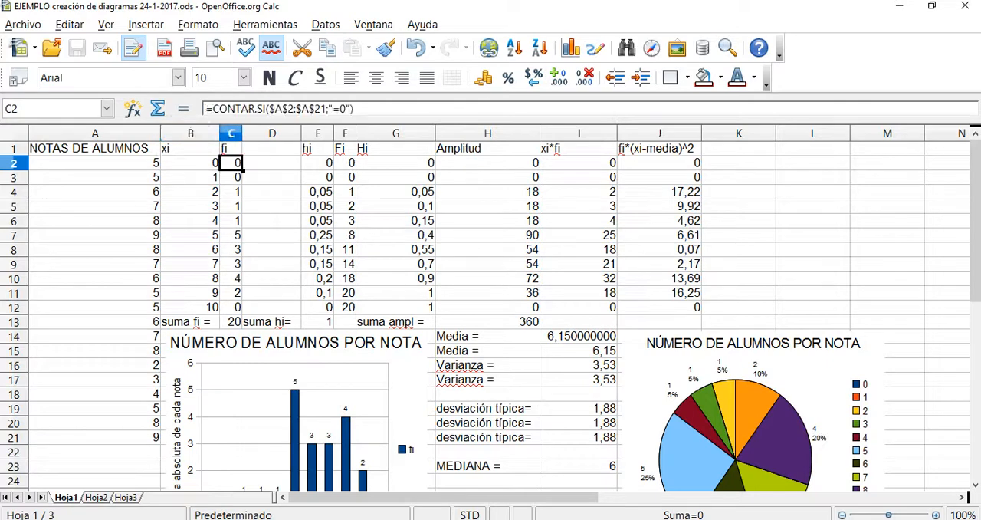
pyautogui.hotkey('shift', 'Down')
pyautogui.hotkey('shift', 'Down')
pyautogui.hotkey('shift', 'Down')
pyautogui.hotkey('shift', 'Down')
pyautogui.hotkey('shift', 'Down')
pyautogui.hotkey('shift', 'Down')
pyautogui.hotkey('shift', 'Down')
pyautogui.hotkey('shift', 'Down')
pyautogui.hotkey('shift', 'Down')
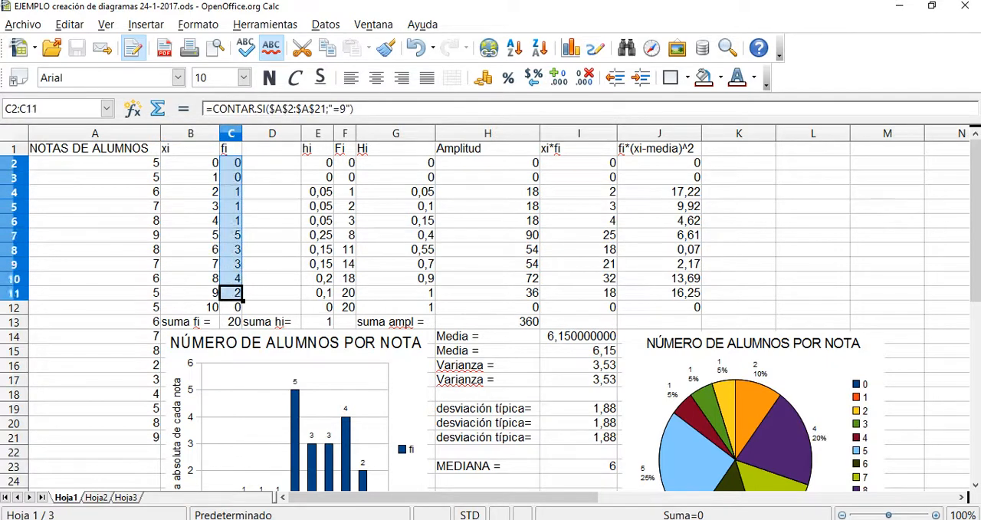
pyautogui.hotkey('shift', 'Down')
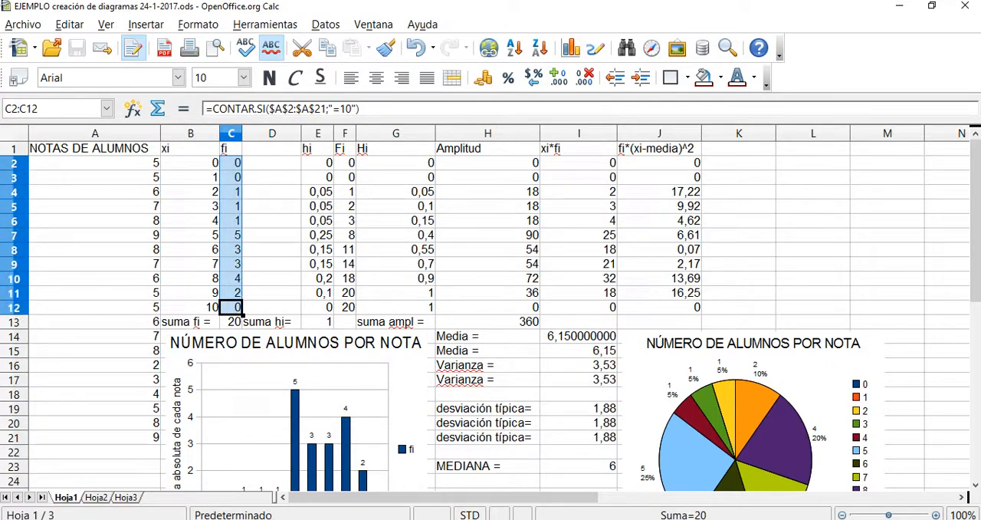
# Inspect the relative frequency formula in E2 and select the hi values in E2:E12.
pyautogui.click(317, 163)
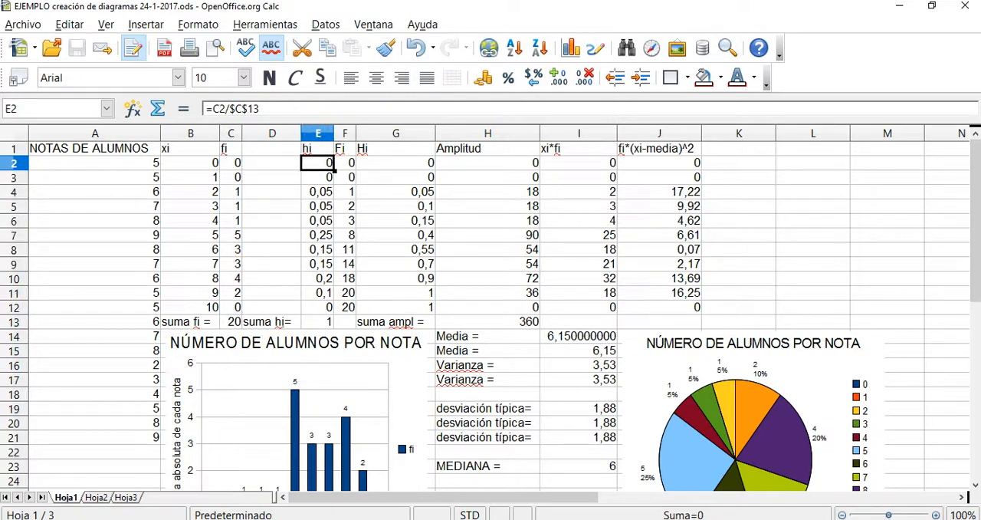
pyautogui.hotkey('shift', 'Down')
pyautogui.hotkey('shift', 'Down')
pyautogui.hotkey('shift', 'Down')
pyautogui.hotkey('shift', 'Down')
pyautogui.hotkey('shift', 'Down')
pyautogui.hotkey('shift', 'Down')
pyautogui.hotkey('shift', 'Down')
pyautogui.hotkey('shift', 'Down')
pyautogui.hotkey('shift', 'Down')
pyautogui.hotkey('shift', 'Down')
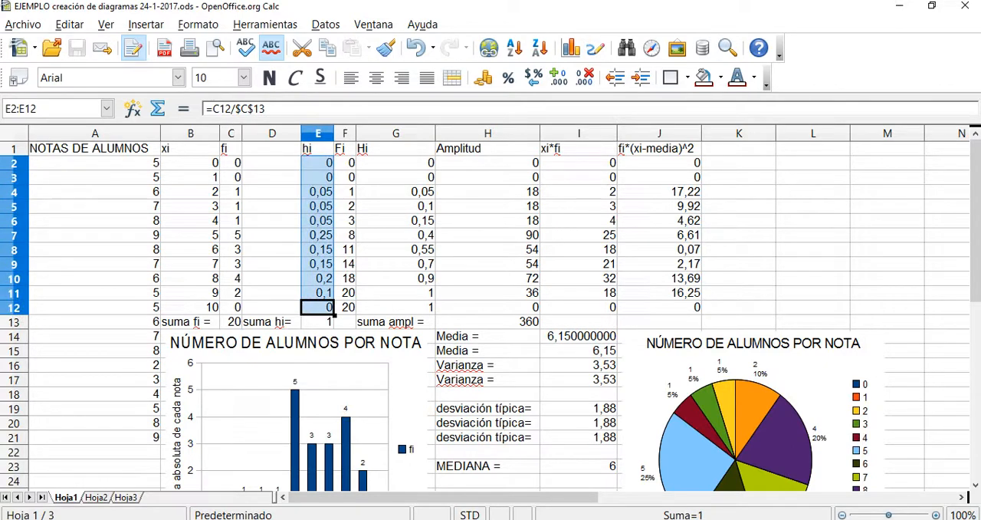
# Select the cumulative absolute frequencies Fi in F2:F12 to examine their SUMA formulas.
pyautogui.click(345, 163)
pyautogui.hotkey('shift', 'Down')
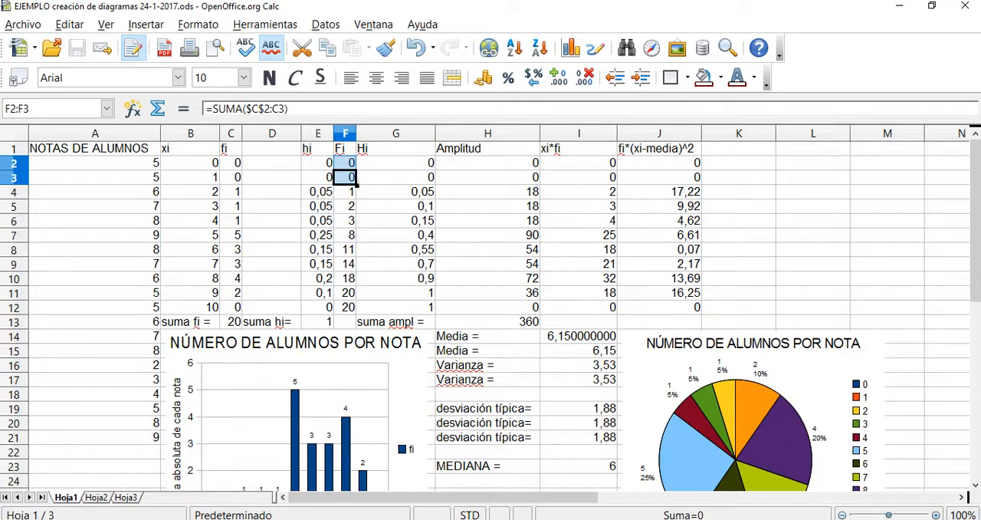
pyautogui.hotkey('shift', 'Down')
pyautogui.hotkey('shift', 'Down')
pyautogui.hotkey('shift', 'Down')
pyautogui.hotkey('shift', 'Down')
pyautogui.hotkey('shift', 'Down')
pyautogui.hotkey('shift', 'Down')
pyautogui.hotkey('shift', 'Down')
pyautogui.hotkey('shift', 'Down')
pyautogui.hotkey('shift', 'Down')
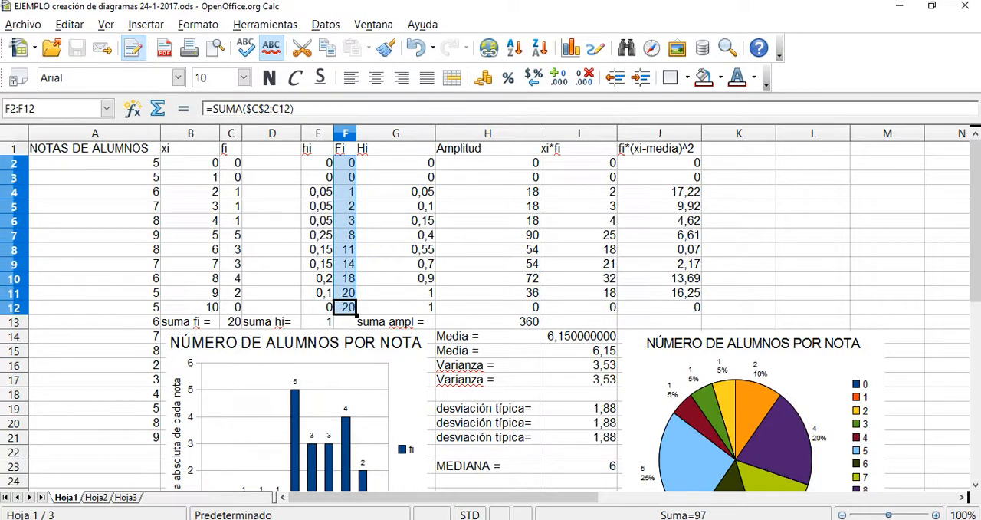
# Inspect the SUMA formula in G2 and select the cumulative relative frequencies Hi in G2:G12.
pyautogui.click(396, 163)
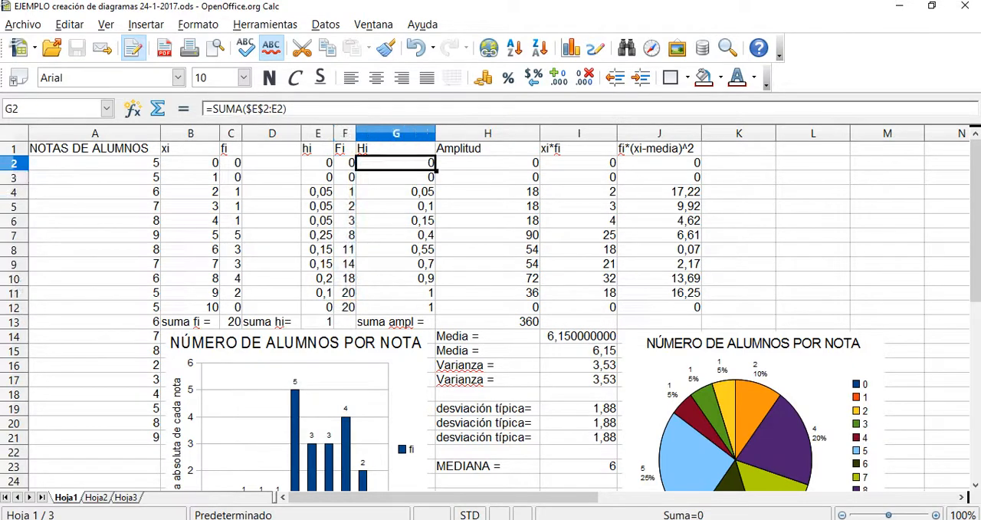
pyautogui.hotkey('shift', 'Down')
pyautogui.hotkey('shift', 'Down')
pyautogui.hotkey('shift', 'Down')
pyautogui.hotkey('shift', 'Down')
pyautogui.hotkey('shift', 'Down')
pyautogui.hotkey('shift', 'Down')
pyautogui.hotkey('shift', 'Down')
pyautogui.hotkey('shift', 'Down')
pyautogui.hotkey('shift', 'Down')
pyautogui.hotkey('shift', 'Down')
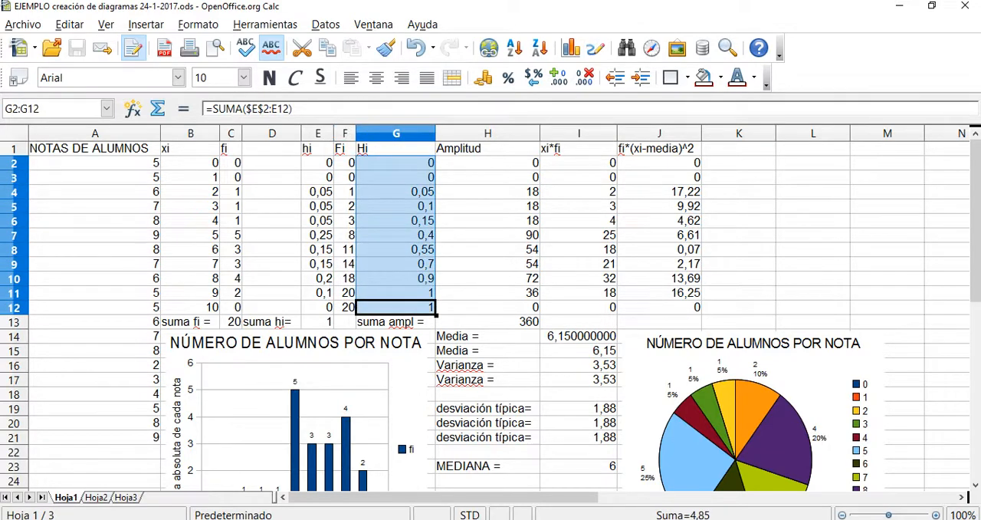
# Inspect the Amplitud formulas in H2:H12 and select the pie chart of the number of students per grade.
pyautogui.click(487, 163)
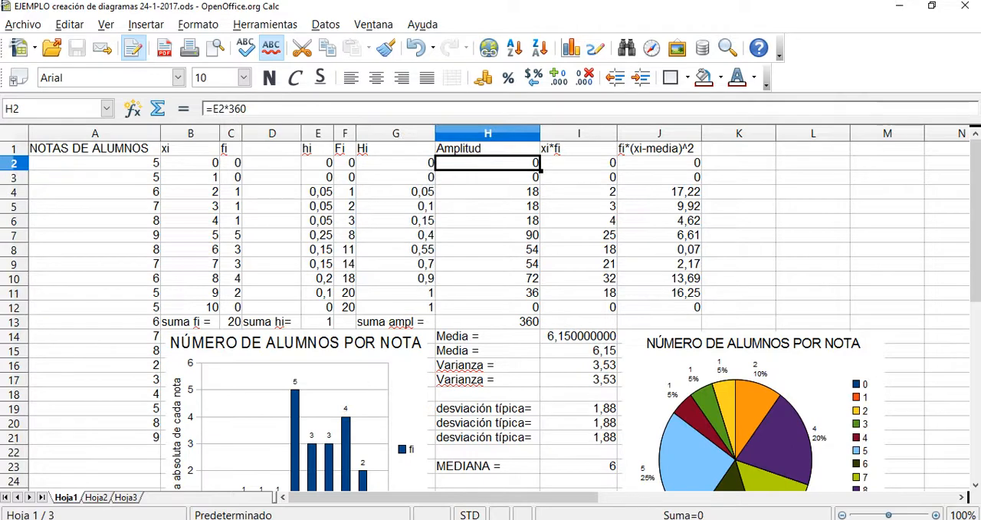
pyautogui.hotkey('shift', 'Down')
pyautogui.hotkey('shift', 'Down')
pyautogui.hotkey('shift', 'Down')
pyautogui.hotkey('shift', 'Down')
pyautogui.hotkey('shift', 'Down')
pyautogui.hotkey('shift', 'Down')
pyautogui.hotkey('shift', 'Down')
pyautogui.hotkey('shift', 'Down')
pyautogui.hotkey('shift', 'Down')
pyautogui.hotkey('shift', 'Down')
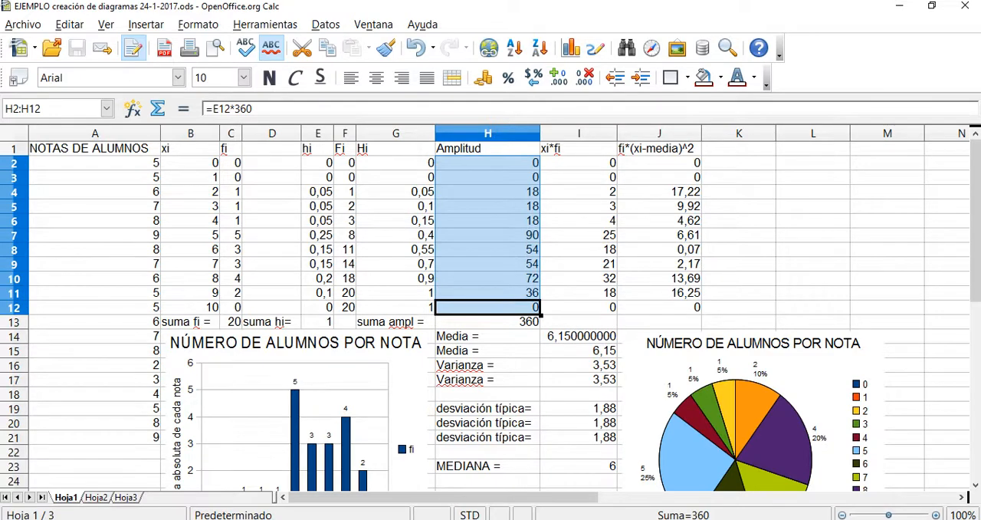
pyautogui.click(753, 451)
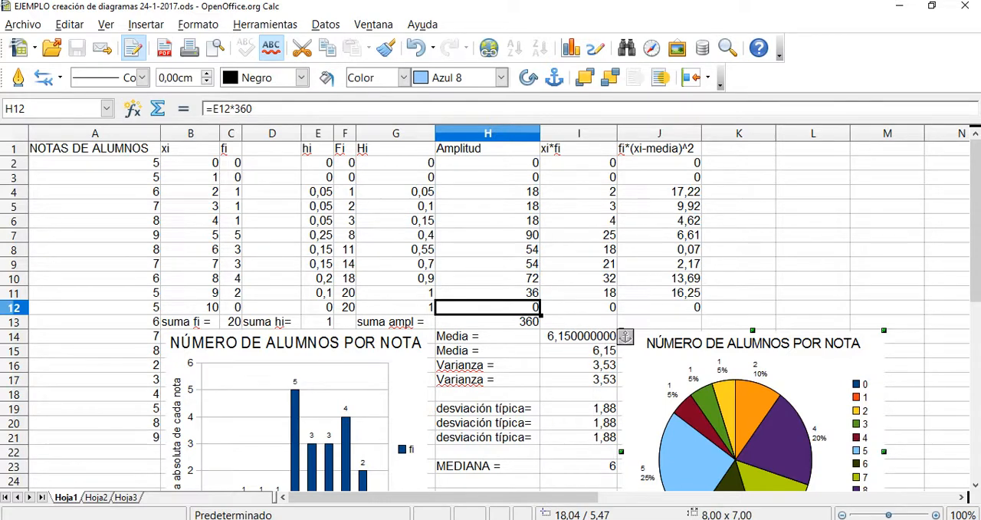
# Examine the xi*fi products in I2:I12 and compare the formulas in I2 and I3 with the source cells B2 and C2.
pyautogui.click(579, 162)
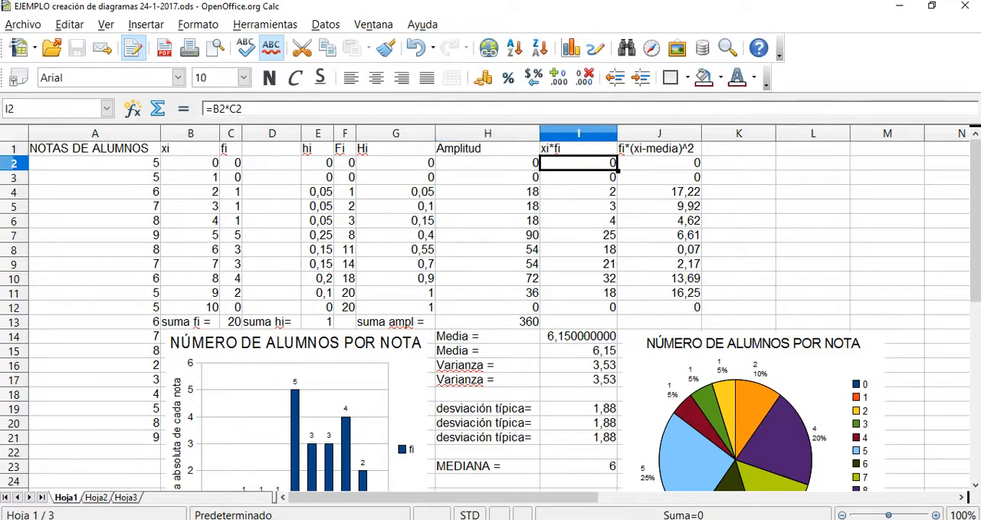
pyautogui.moveTo(578, 162); pyautogui.dragTo(579, 306)
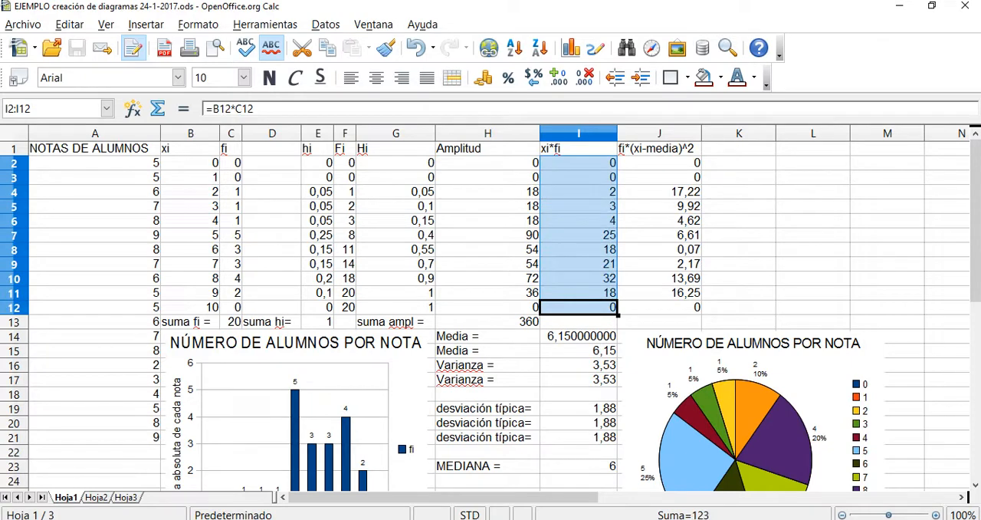
pyautogui.click(190, 163)
pyautogui.click(231, 162)
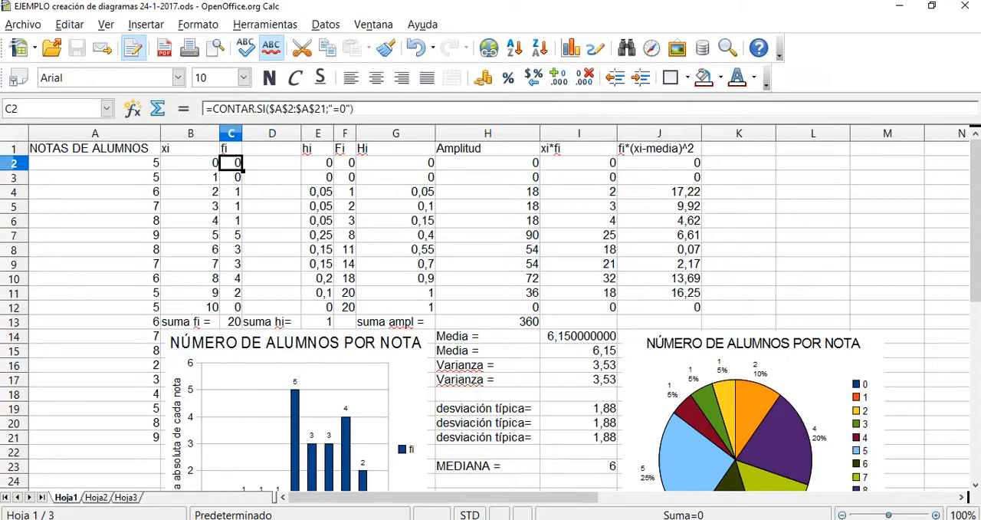
pyautogui.click(579, 162)
pyautogui.click(578, 177)
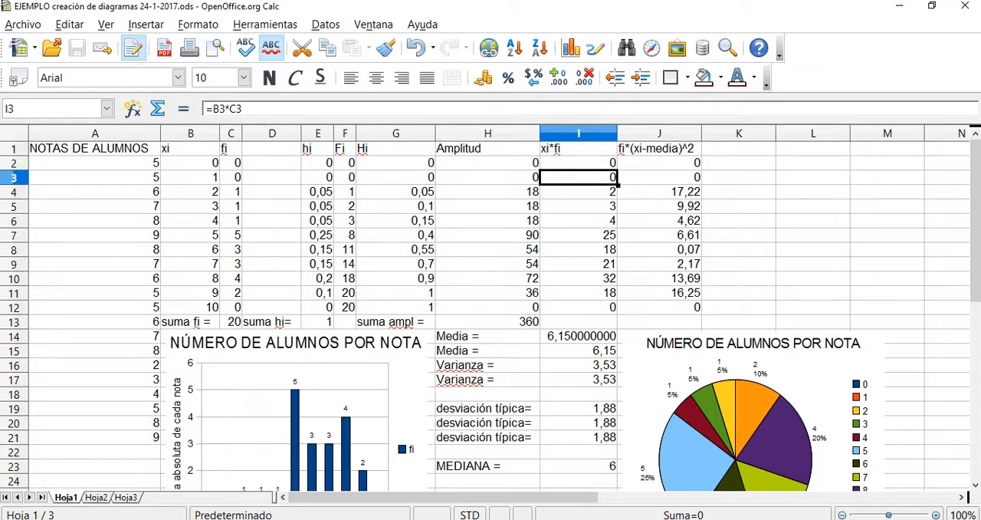
# Select the fi*(xi-media)^2 values in J2:J12 and inspect the formula in J2.
pyautogui.click(659, 162)
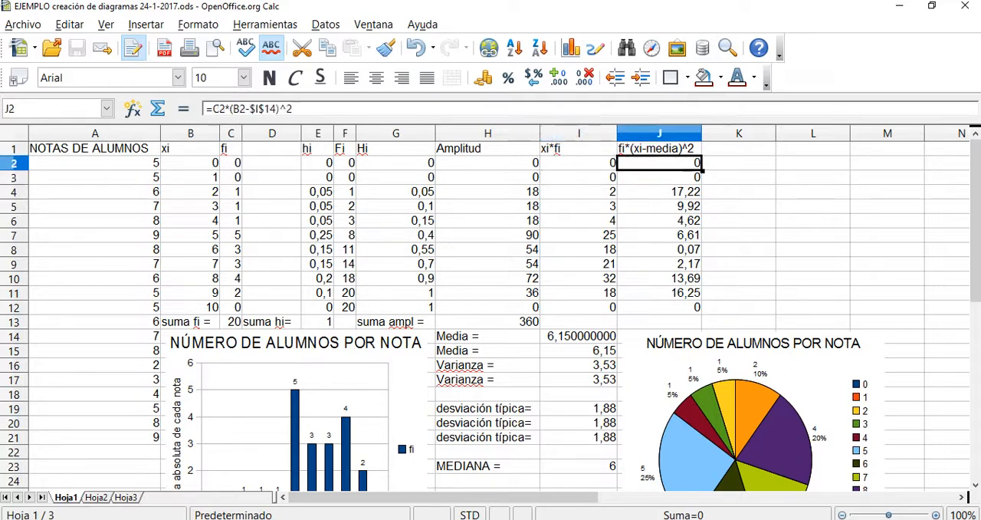
pyautogui.moveTo(659, 163); pyautogui.dragTo(659, 306)
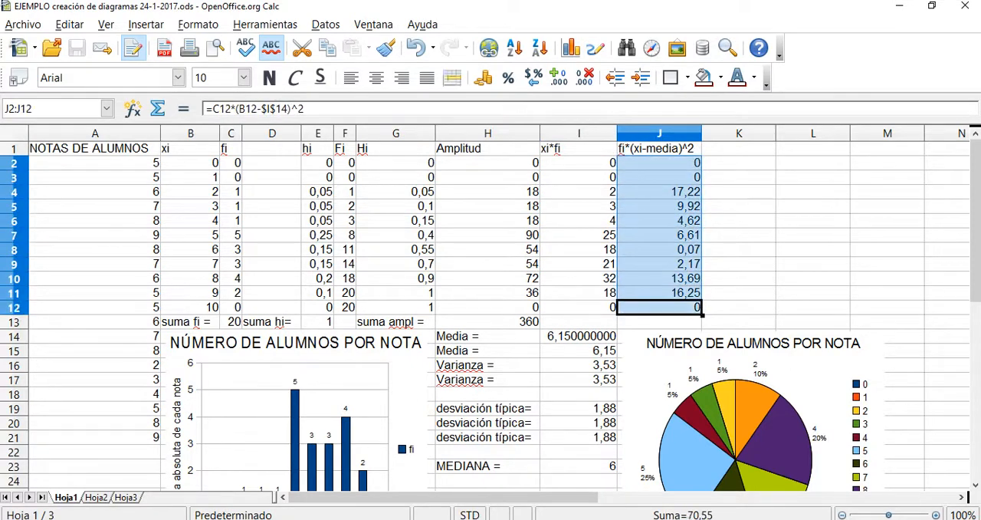
pyautogui.click(659, 163)
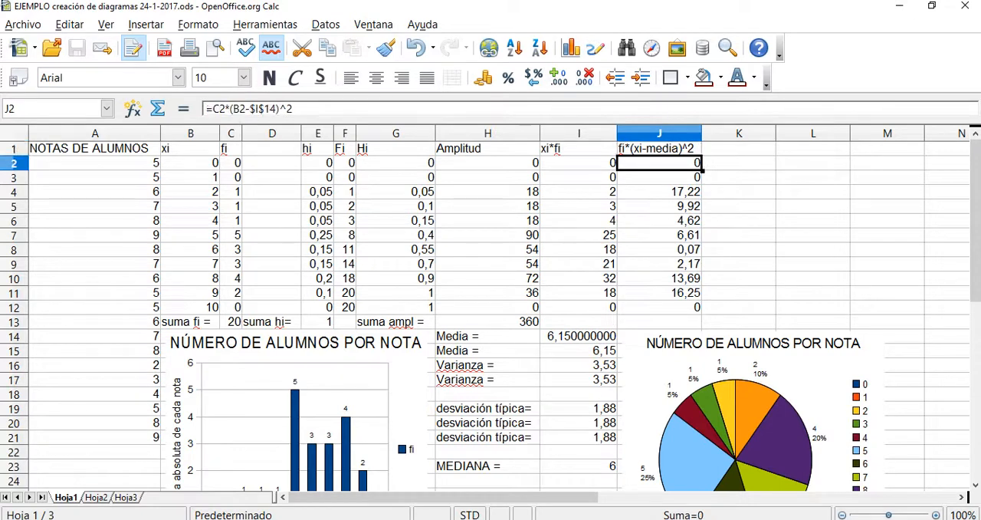
# Examine the ^2 exponent and the (B2-$I$14) term inside the J2 formula, along with its referenced cells.
pyautogui.click(224, 109)
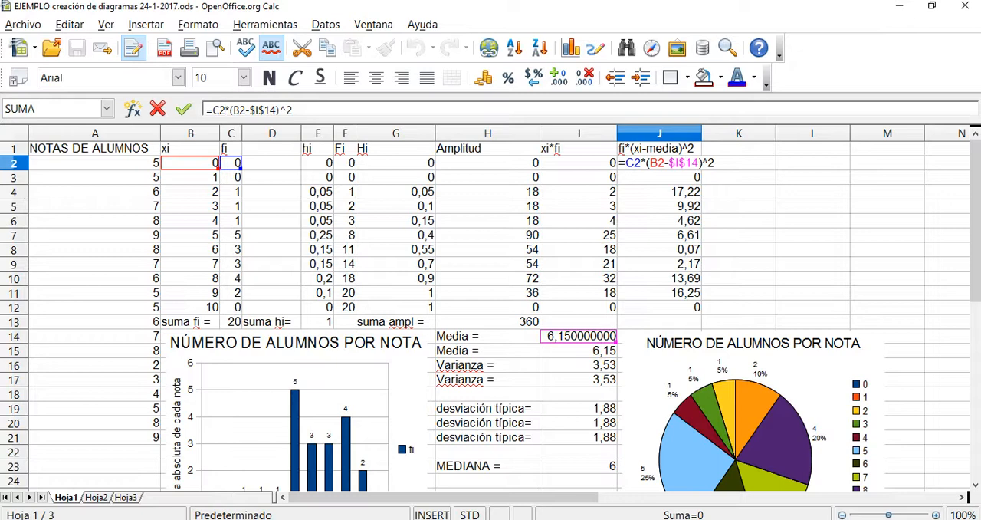
pyautogui.doubleClick(710, 162)
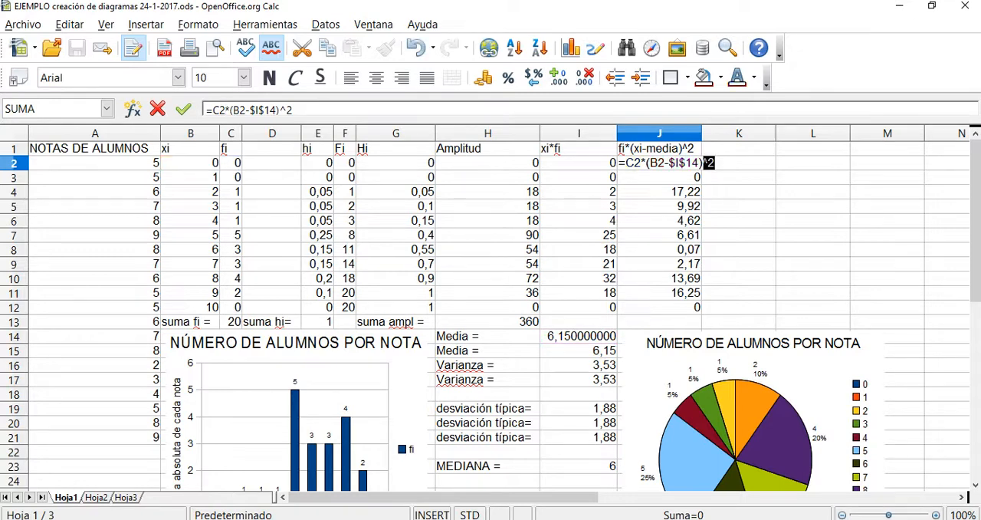
pyautogui.moveTo(647, 163); pyautogui.dragTo(704, 162)
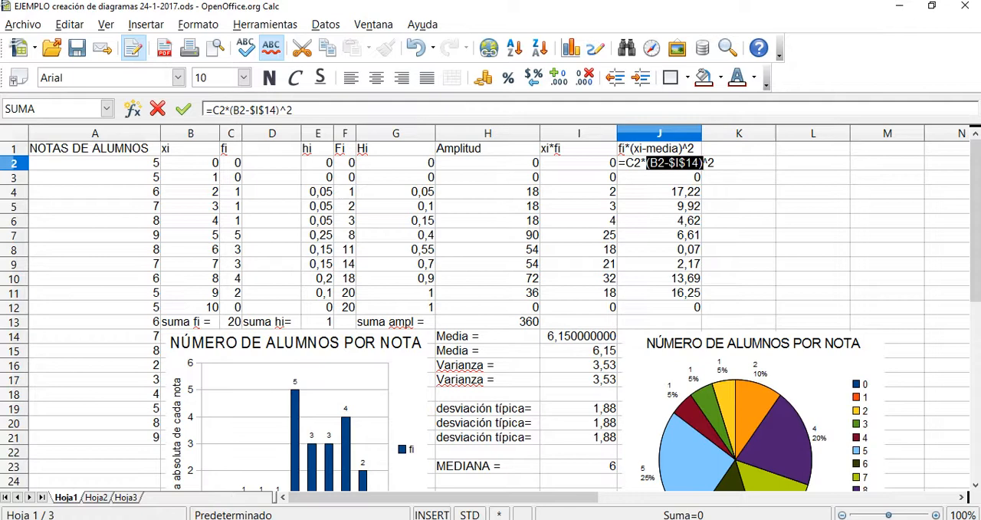
pyautogui.click(578, 336)
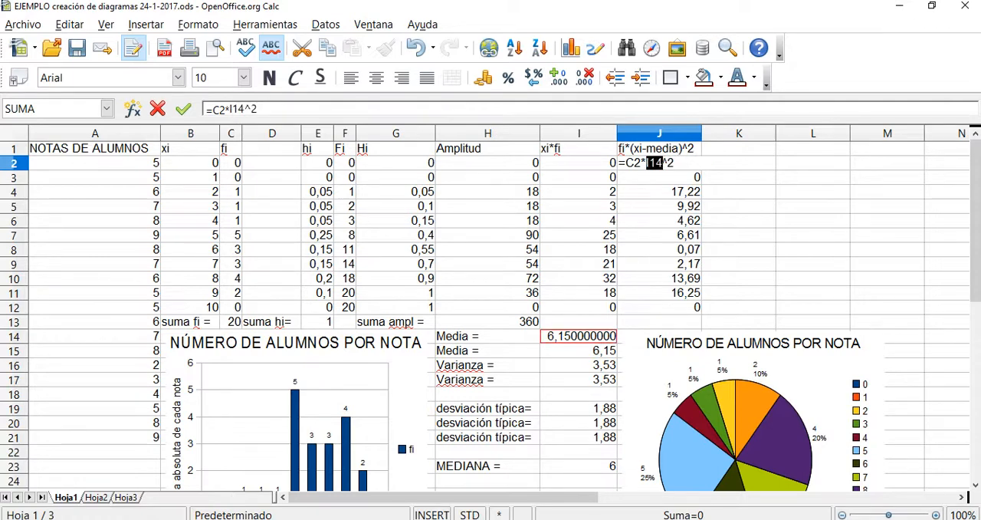
pyautogui.hotkey('ctrl', 'z')
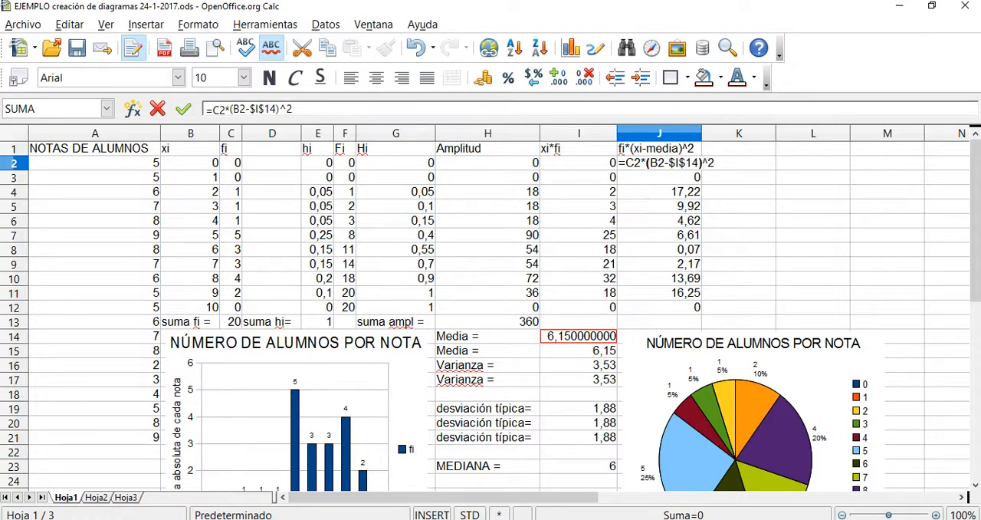
pyautogui.press('Return')
# Go through the formulas from J2 down to J12 to compare their relative references and the fixed $I$14 reference.
pyautogui.click(659, 163)
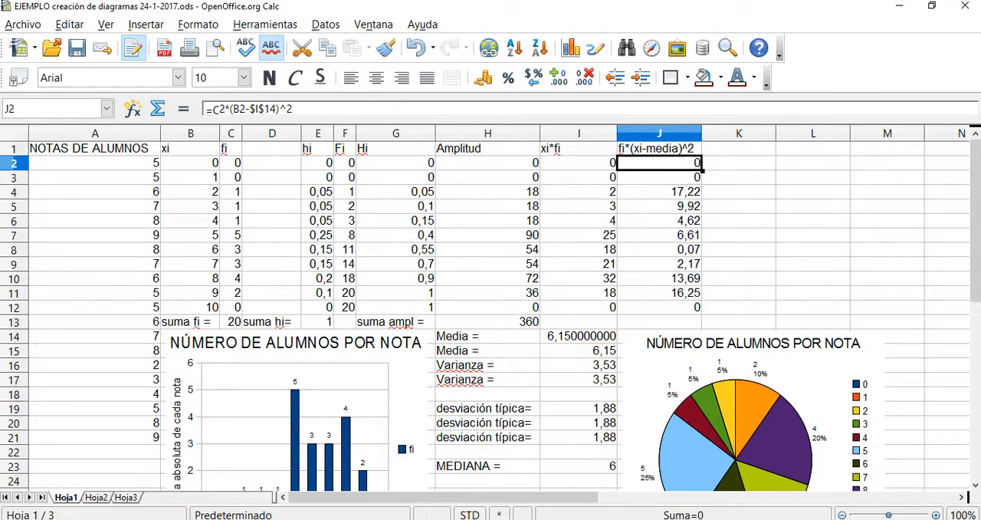
pyautogui.press('Down')
pyautogui.press('Down')
pyautogui.press('Down')
pyautogui.press('Down')
pyautogui.press('Down')
pyautogui.press('Down')
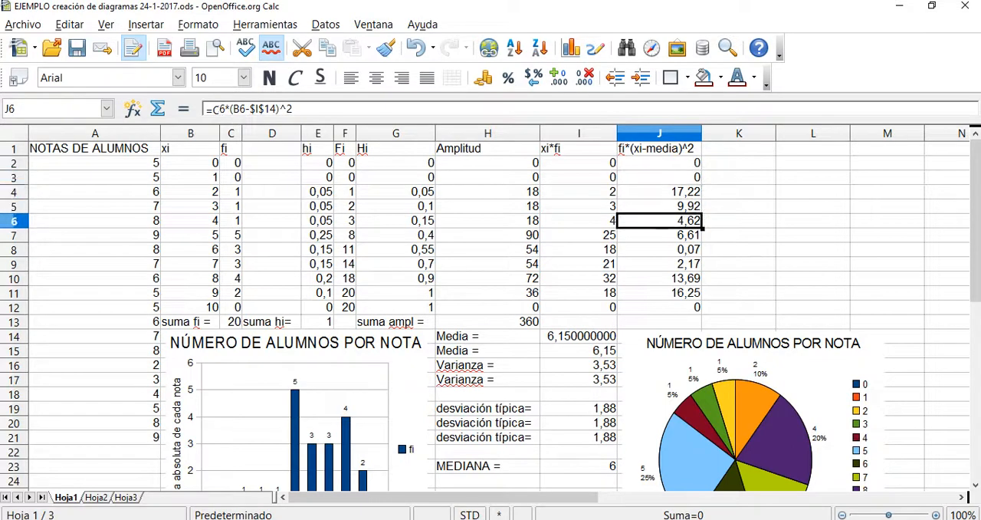
pyautogui.press('Down')
pyautogui.press('Down')
pyautogui.press('Down')
pyautogui.press('Down')
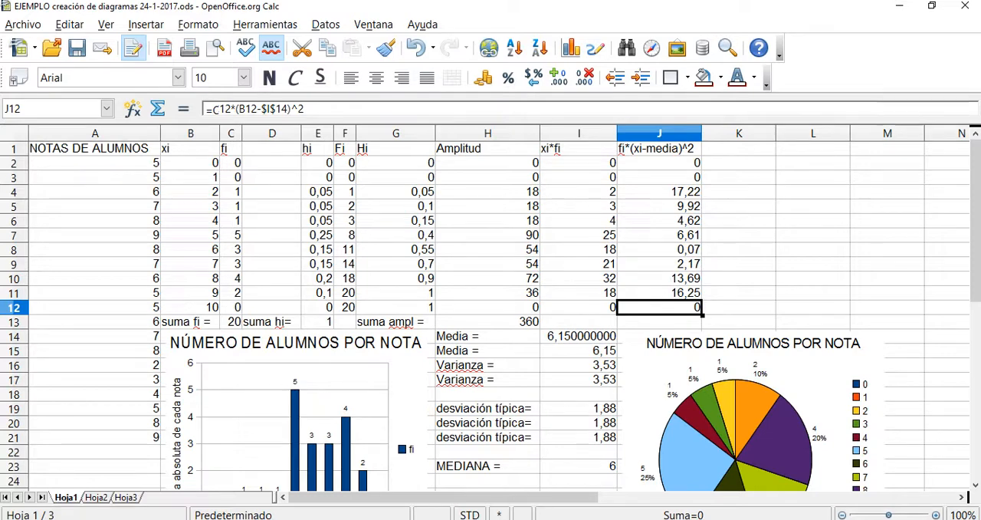
# Examine the column chart and the pie chart of the number of students per grade by selecting each in turn.
pyautogui.click(169, 331)
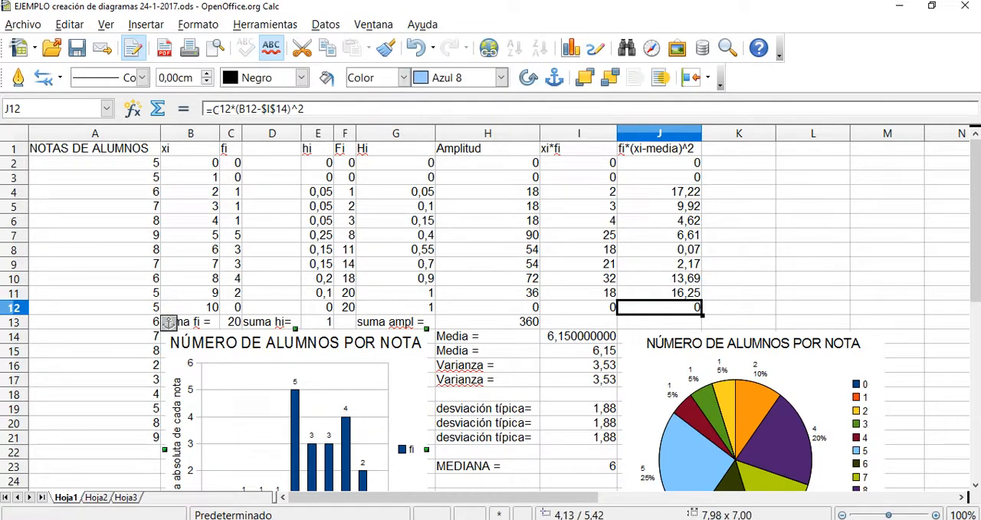
pyautogui.moveTo(974, 222); pyautogui.dragTo(975, 267)
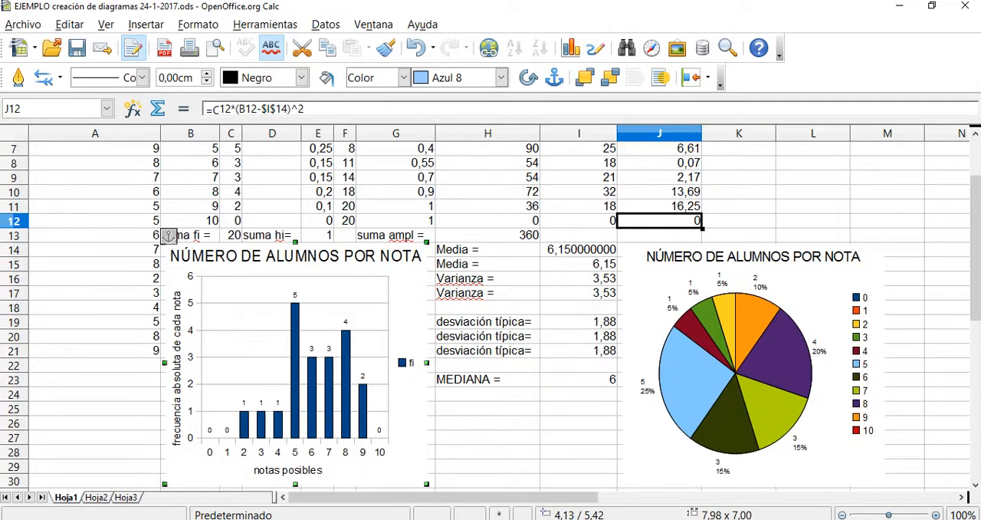
pyautogui.press('Tab')
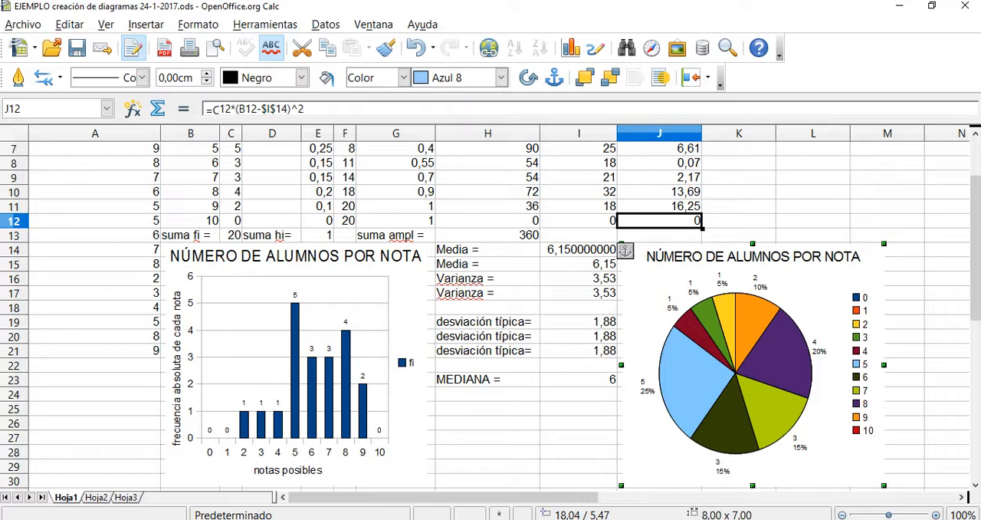
pyautogui.click(295, 363)
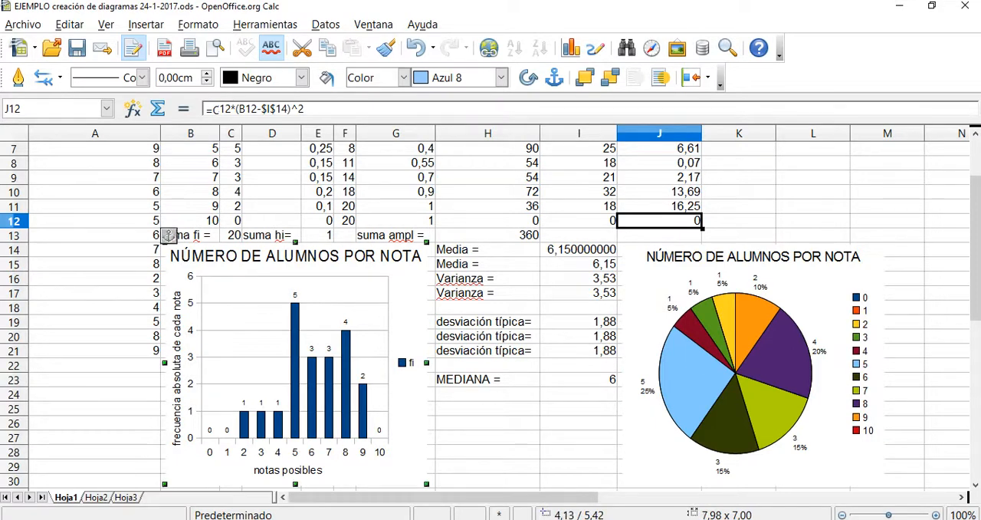
pyautogui.click(753, 364)
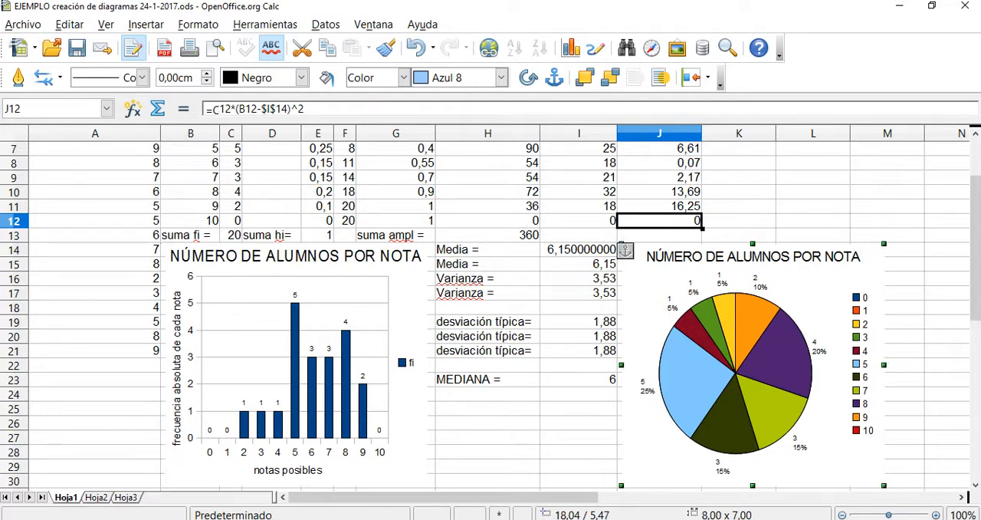
# Delete the column chart of the number of students per grade.
pyautogui.click(295, 362)
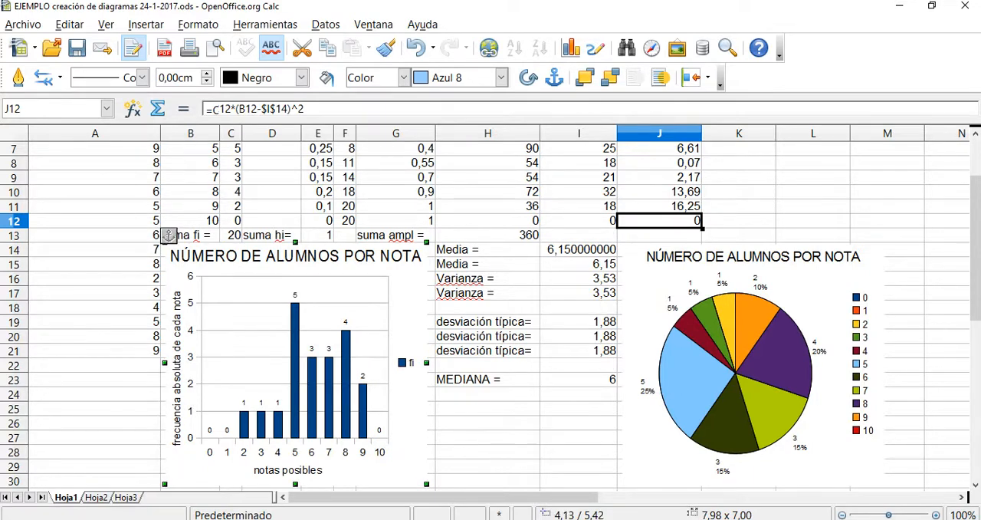
pyautogui.press('Delete')
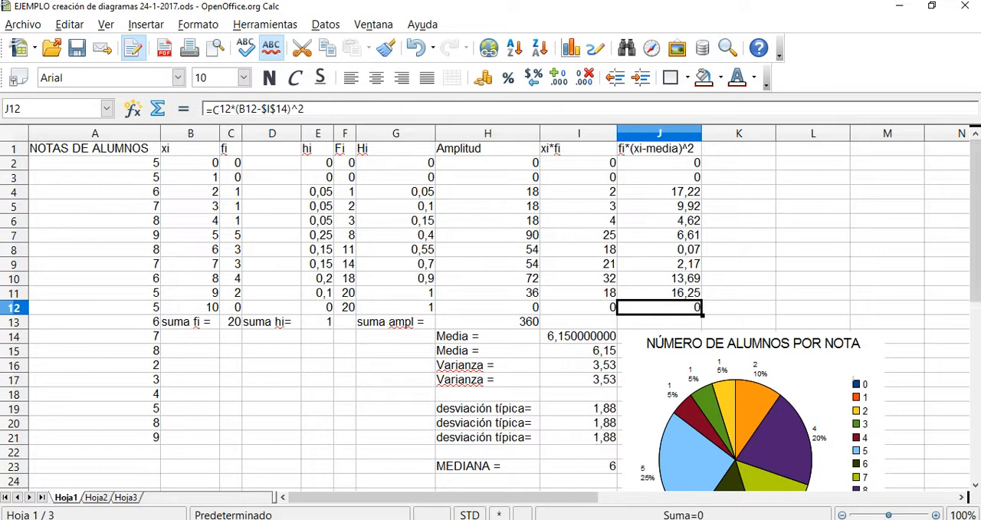
# Start a new chart from the xi and fi data in B1:C12, using the normal column type.
pyautogui.moveTo(190, 148); pyautogui.dragTo(230, 307)
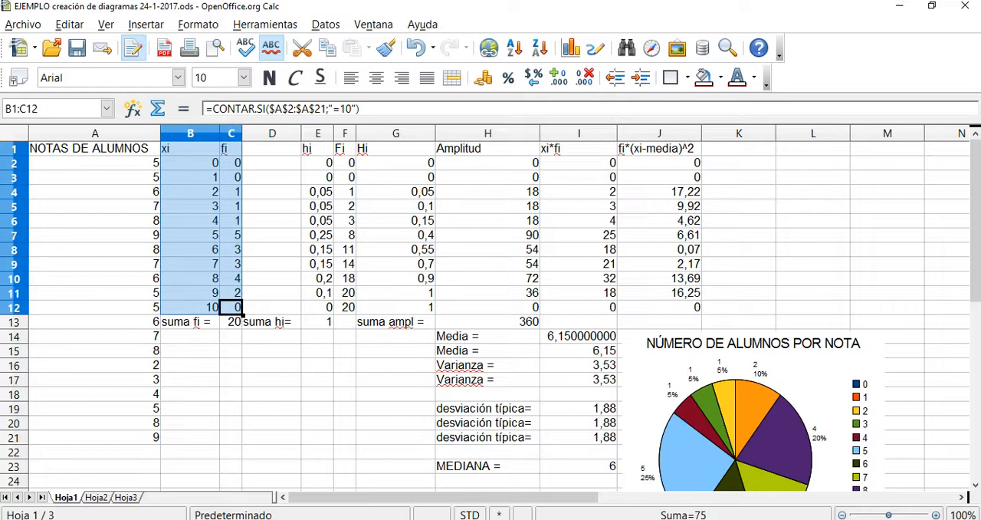
pyautogui.click(231, 149)
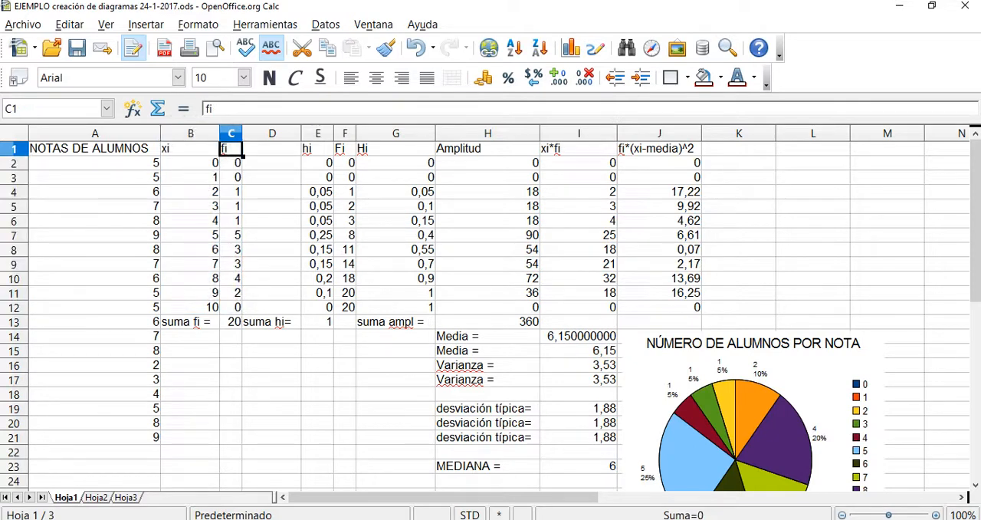
pyautogui.click(190, 149)
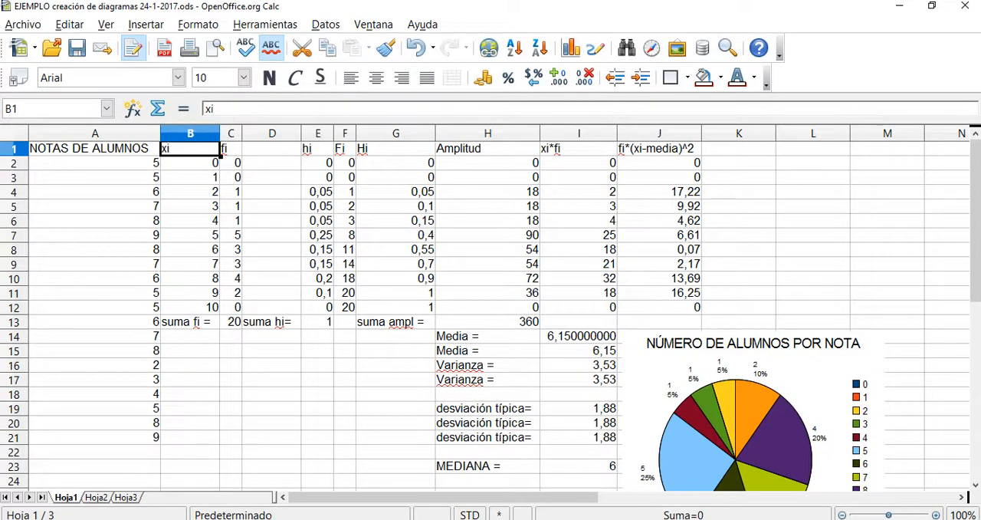
pyautogui.moveTo(190, 149); pyautogui.dragTo(231, 307)
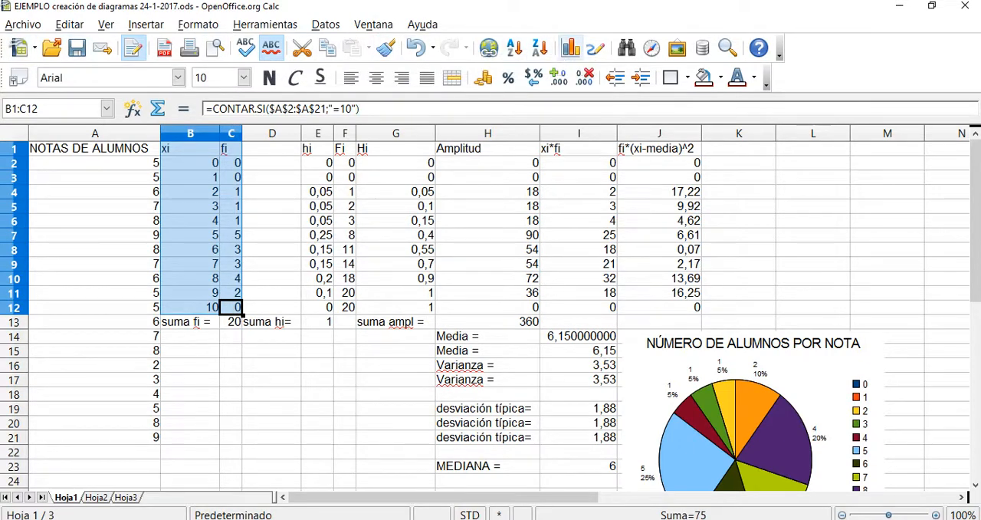
pyautogui.click(571, 47)
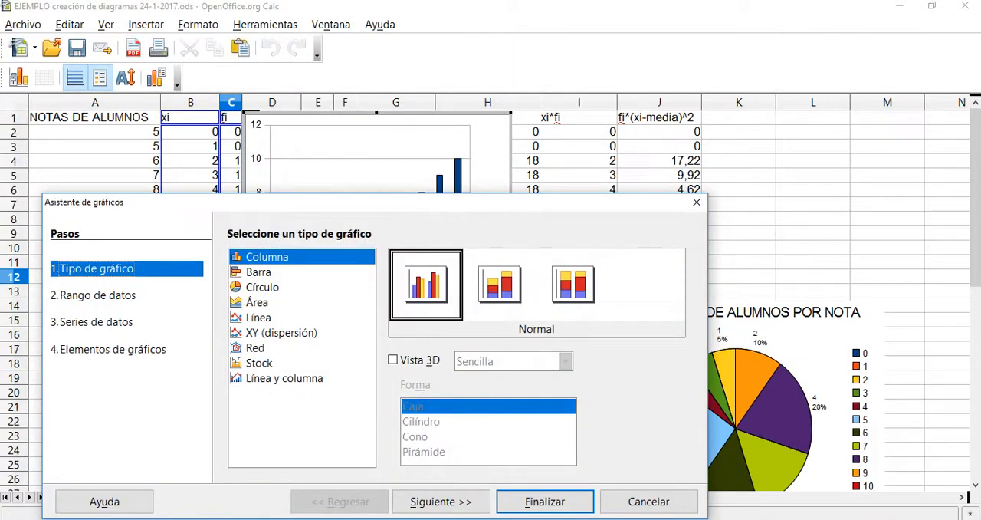
pyautogui.moveTo(374, 203); pyautogui.dragTo(586, 130)
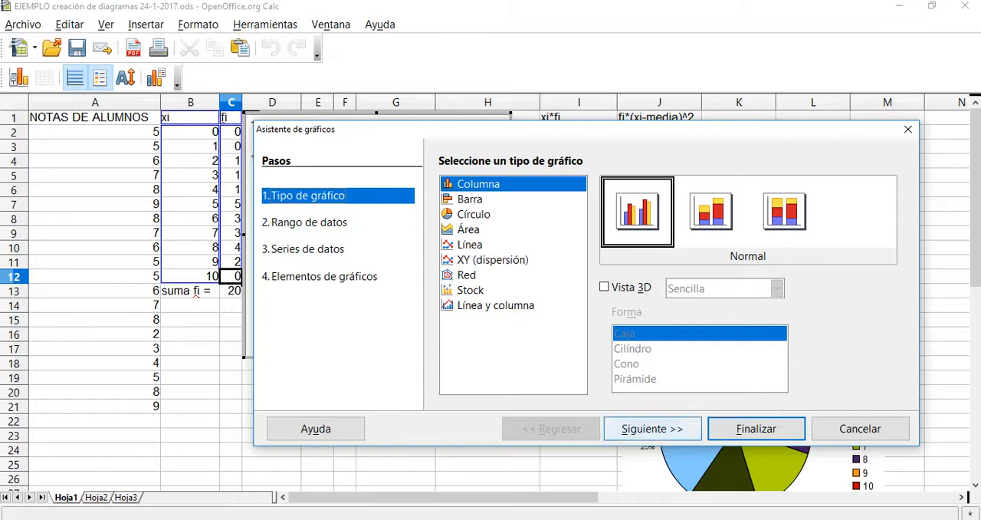
pyautogui.click(652, 428)
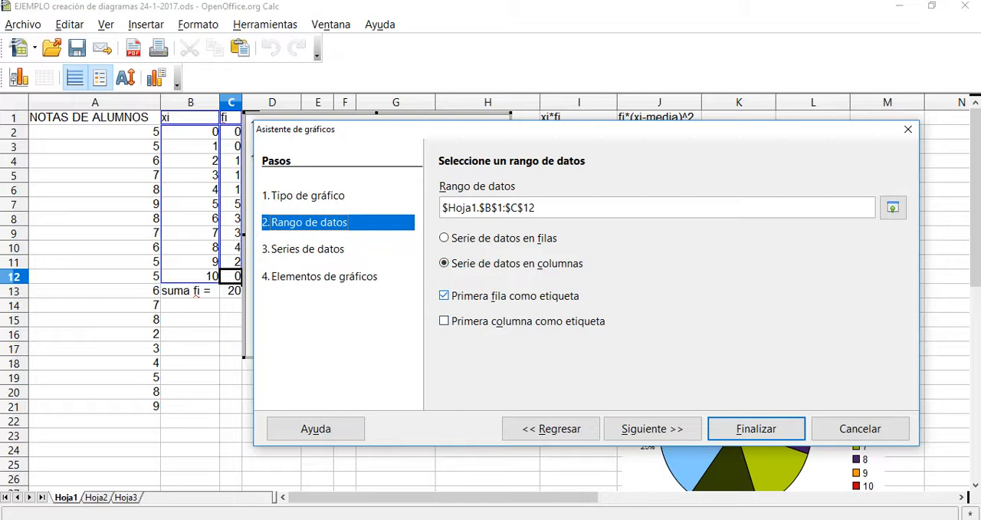
# Use both the first row and the first column of the chart's data range as labels.
pyautogui.click(443, 295)
pyautogui.click(444, 295)
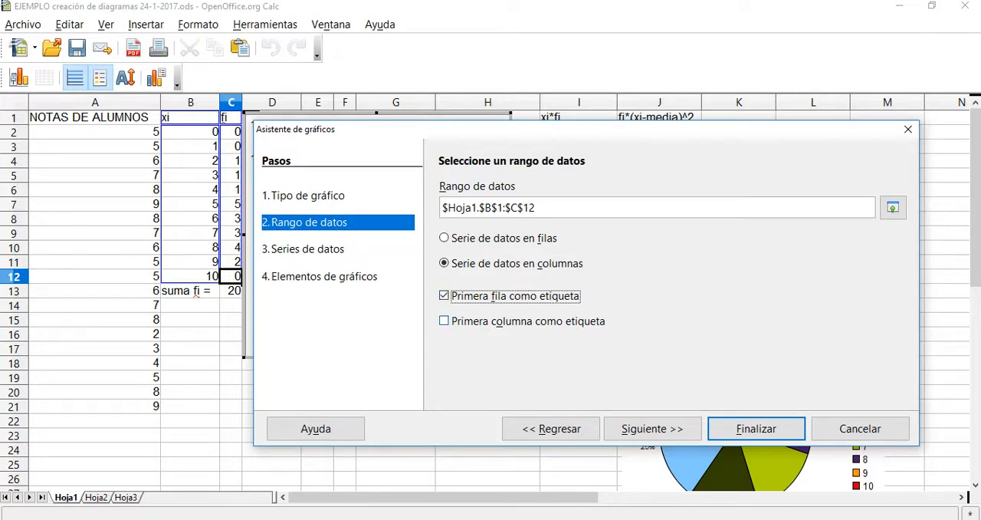
pyautogui.press('Tab')
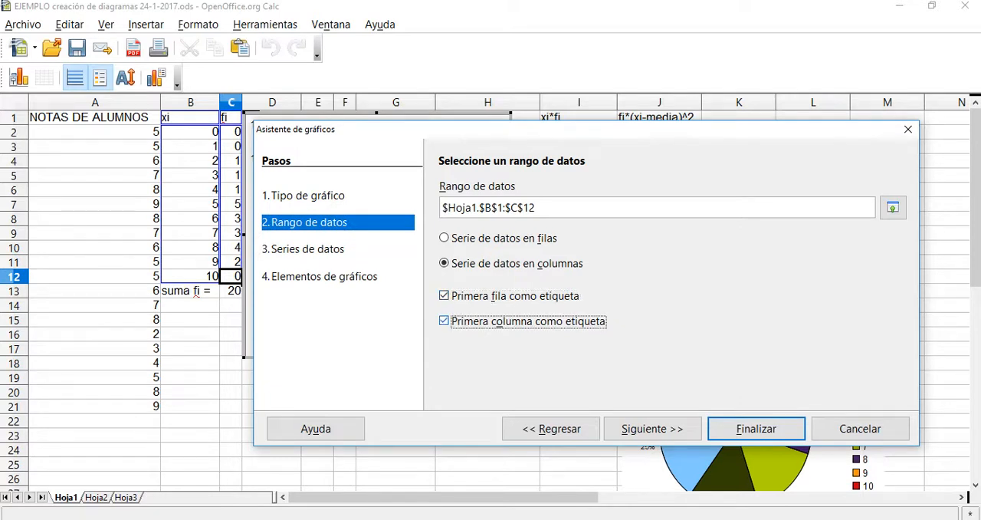
pyautogui.press('space')
pyautogui.click(651, 429)
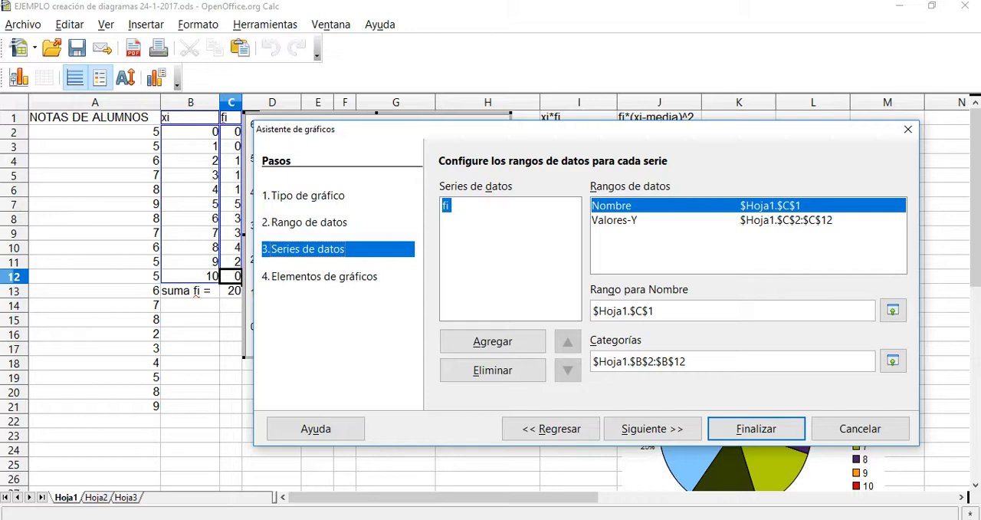
# Check the Y-value range of the fi series and proceed to the chart elements.
pyautogui.click(644, 220)
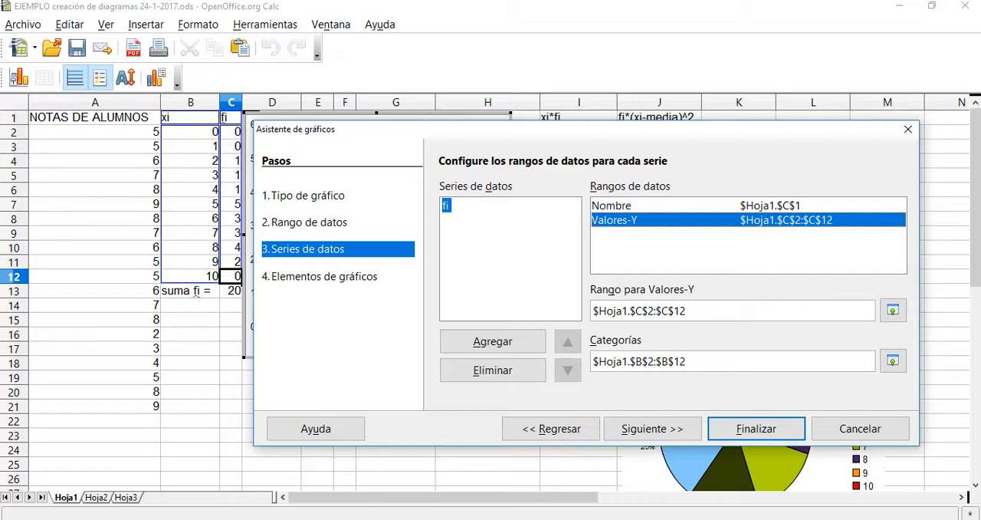
pyautogui.moveTo(687, 310); pyautogui.dragTo(592, 311)
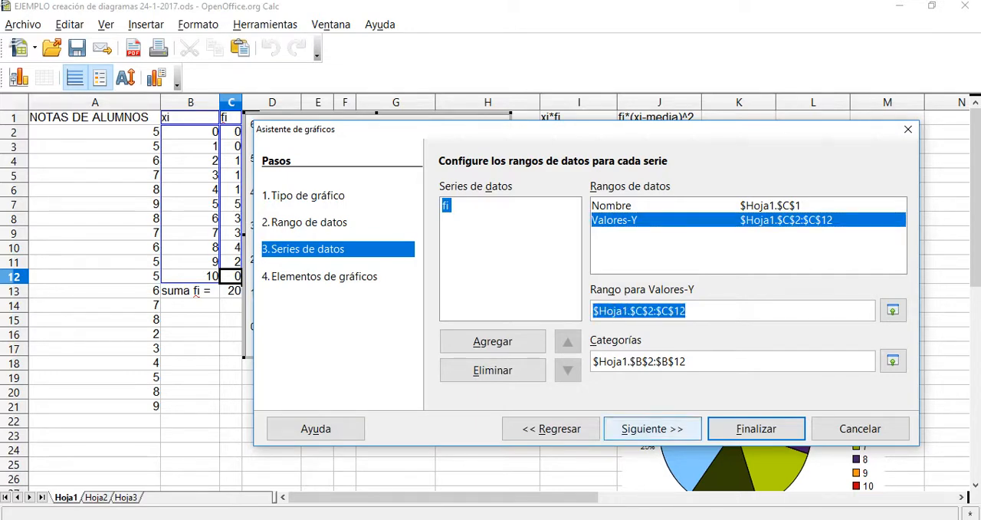
pyautogui.click(652, 429)
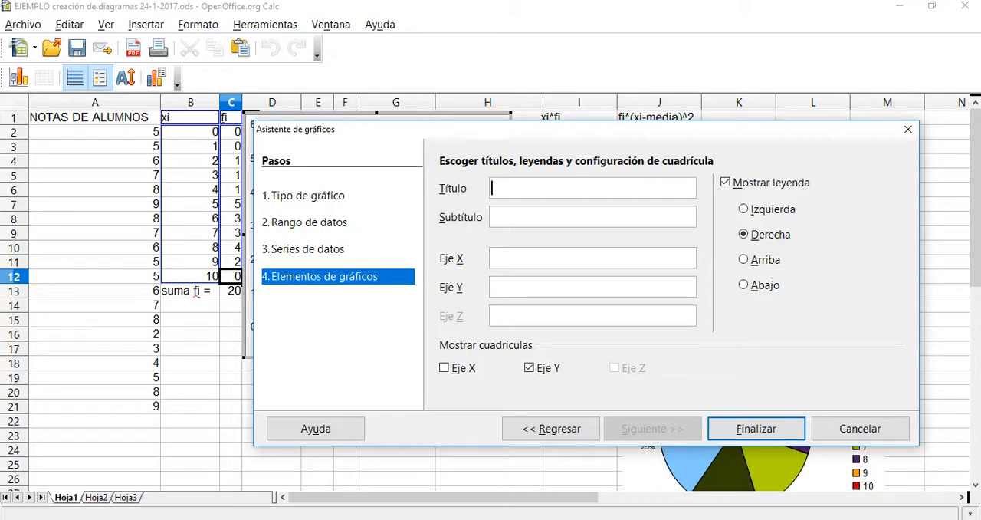
# Title the chart "NÚMERO DE ALUMNOS POR NOTA".
pyautogui.write('NÚMERO DE ALUMNOS P')
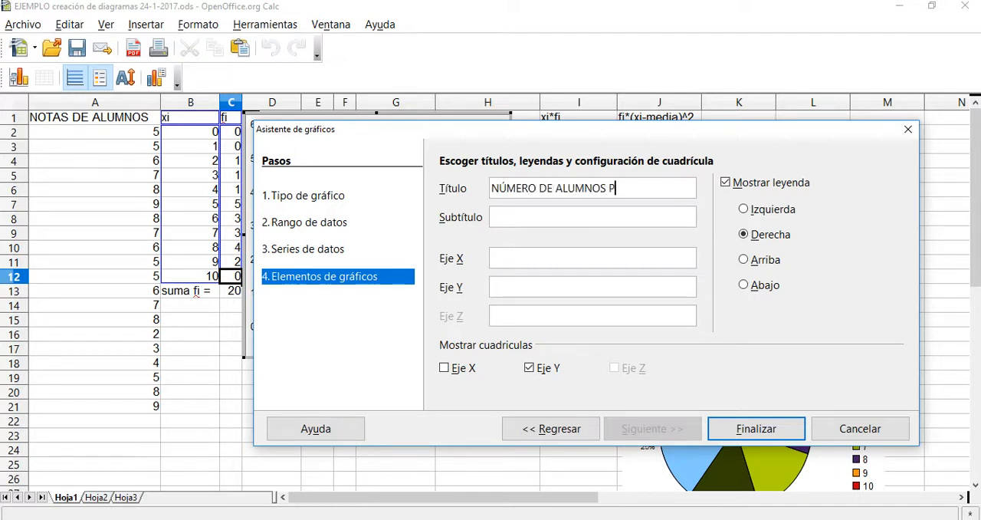
pyautogui.write('OR NOTA')
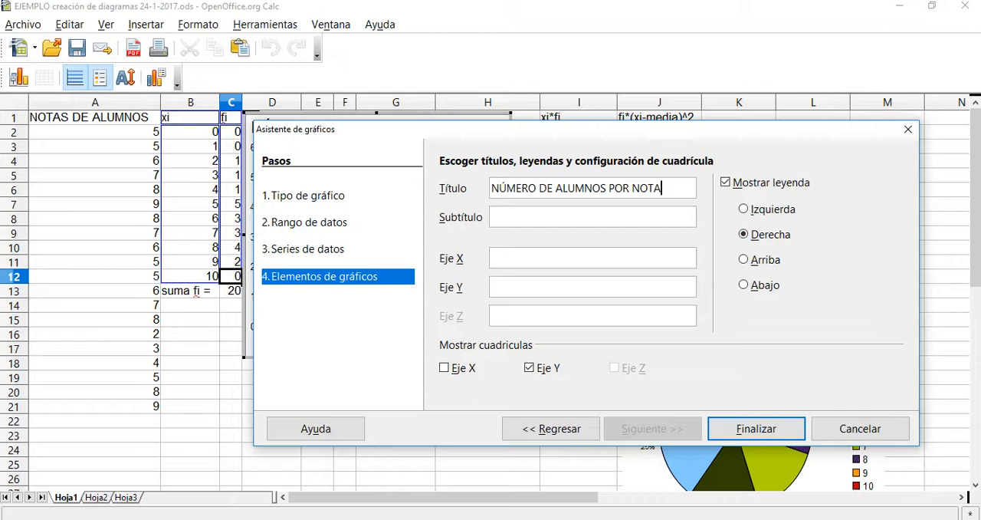
# Label the chart's X axis "NOTAS POSIBLES".
pyautogui.click(493, 258)
pyautogui.write('NOTAS POSIBLES')
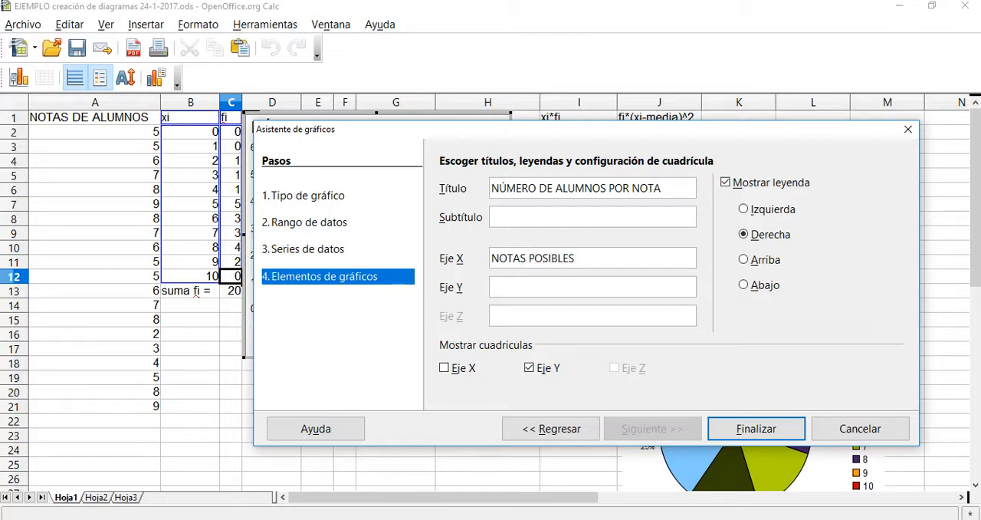
pyautogui.write('FRECUENCIA')
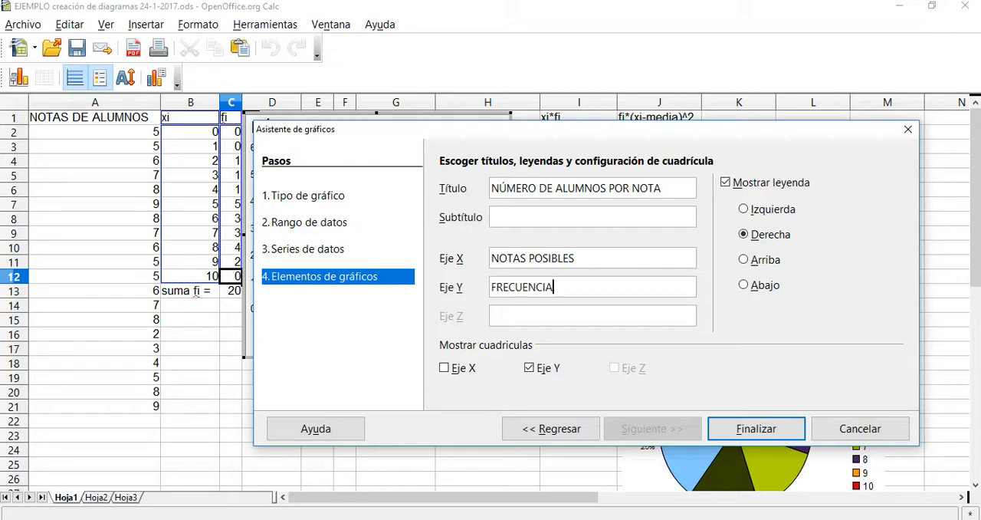
pyautogui.write(' ABSOLUTA DE CA')
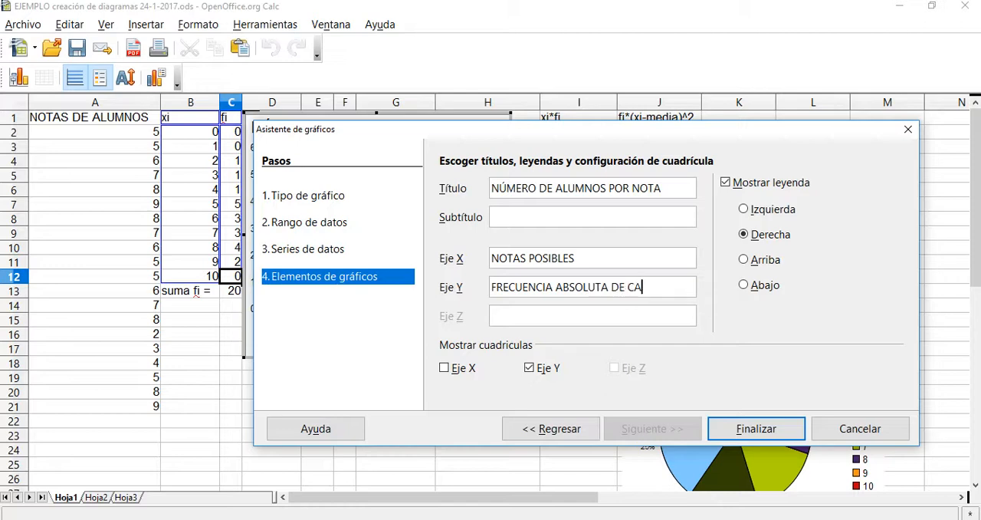
pyautogui.write('DA NOTA')
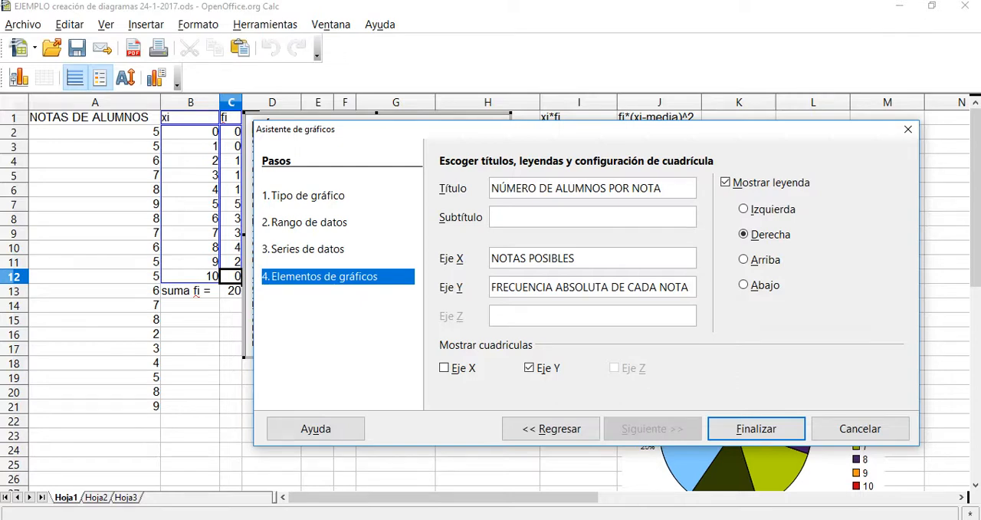
# Label the Y axis "FRECUENCIA ABSOLUTA DE CADA NOTA" and finish creating the chart.
pyautogui.click(755, 428)
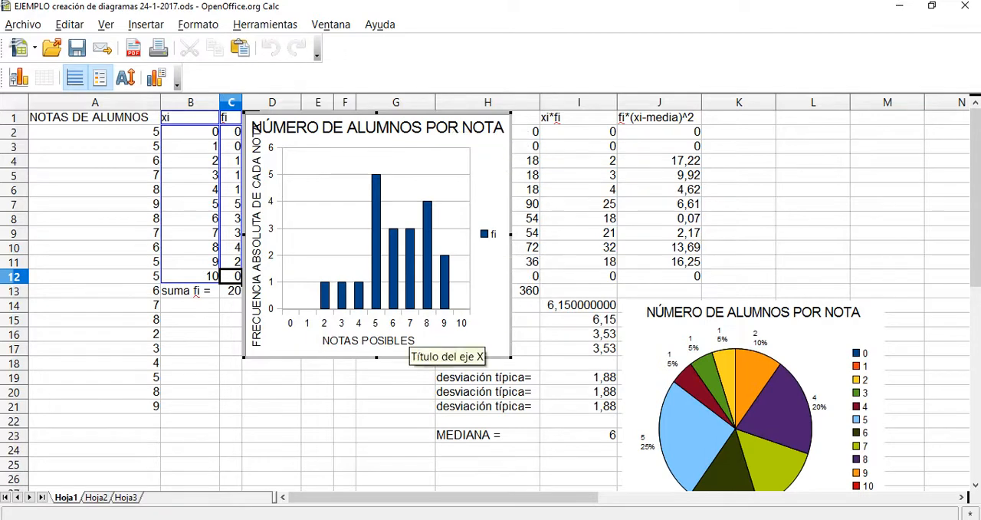
# Move the new column chart below the frequency table, starting at row 14 beside column A.
pyautogui.click(201, 388)
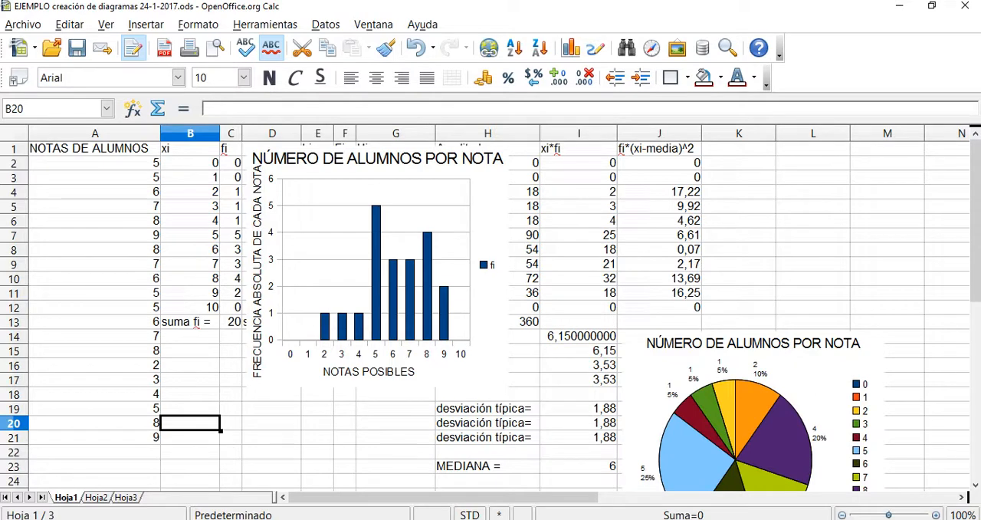
pyautogui.click(376, 265)
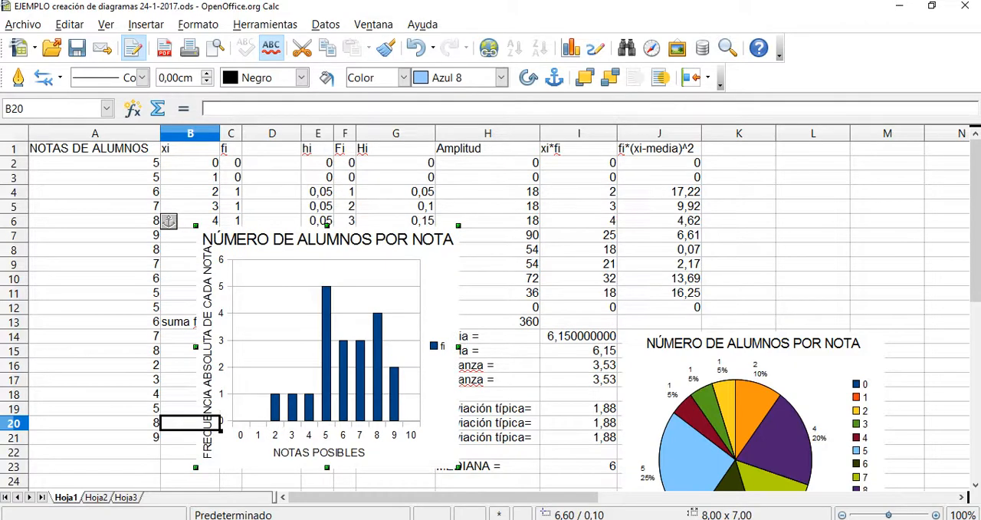
pyautogui.moveTo(326, 345); pyautogui.dragTo(290, 451)
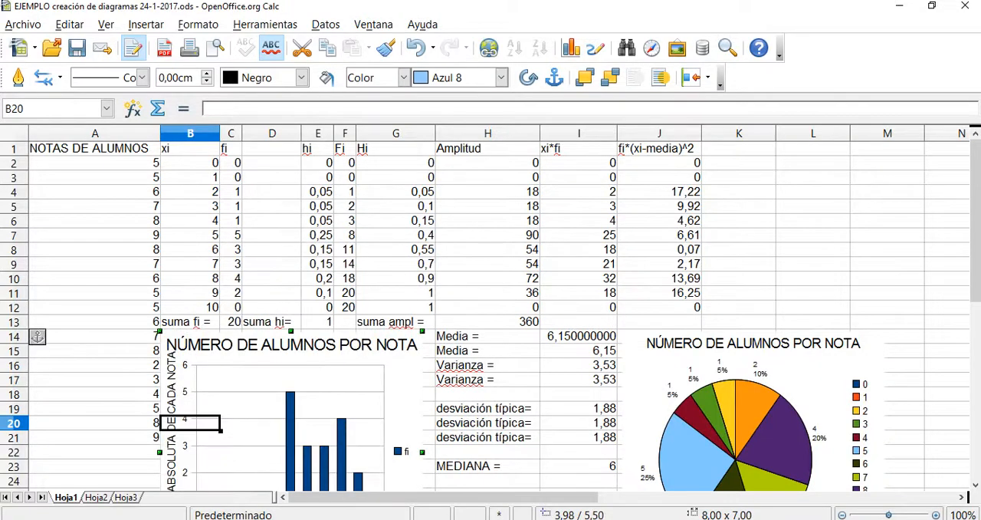
pyautogui.moveTo(975, 192); pyautogui.dragTo(975, 249)
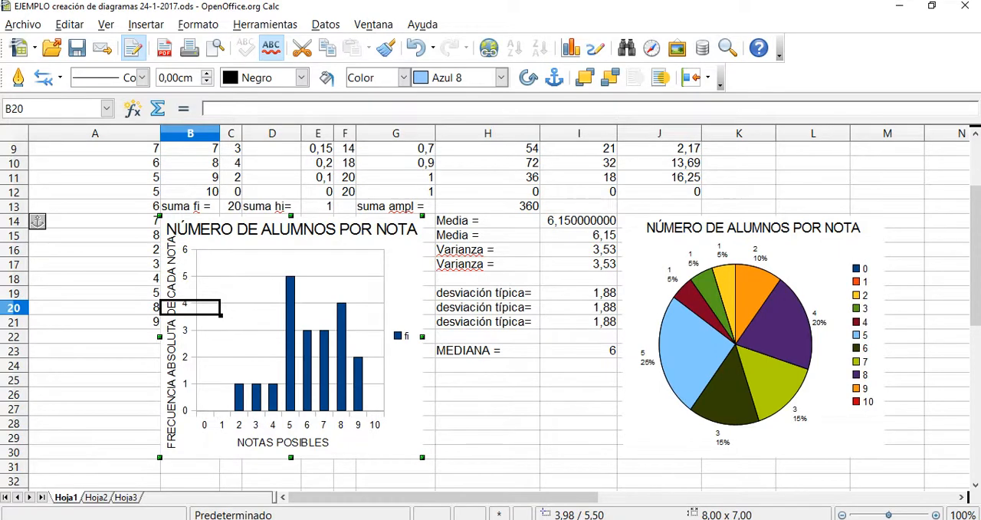
# Open the column chart for editing and set its main title's font style to Cursiva.
pyautogui.doubleClick(170, 228)
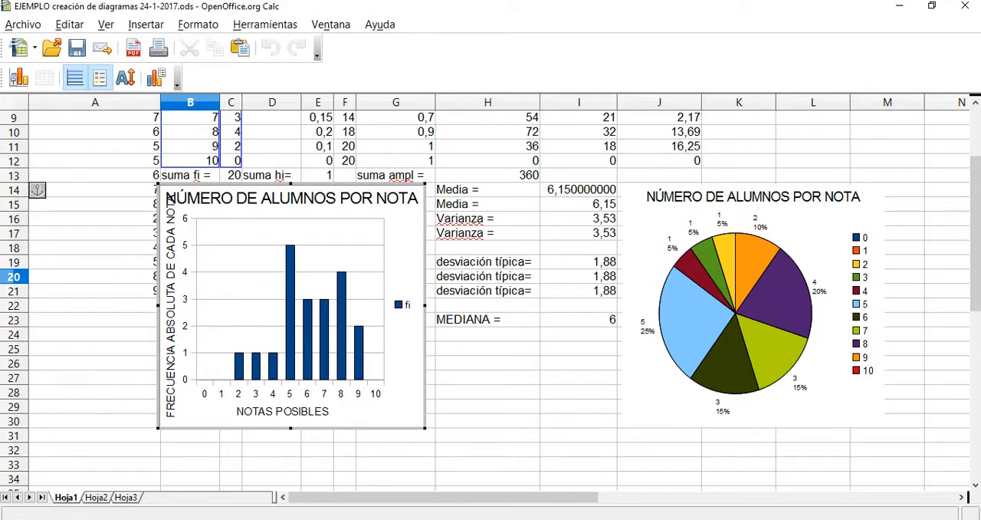
pyautogui.click(170, 199)
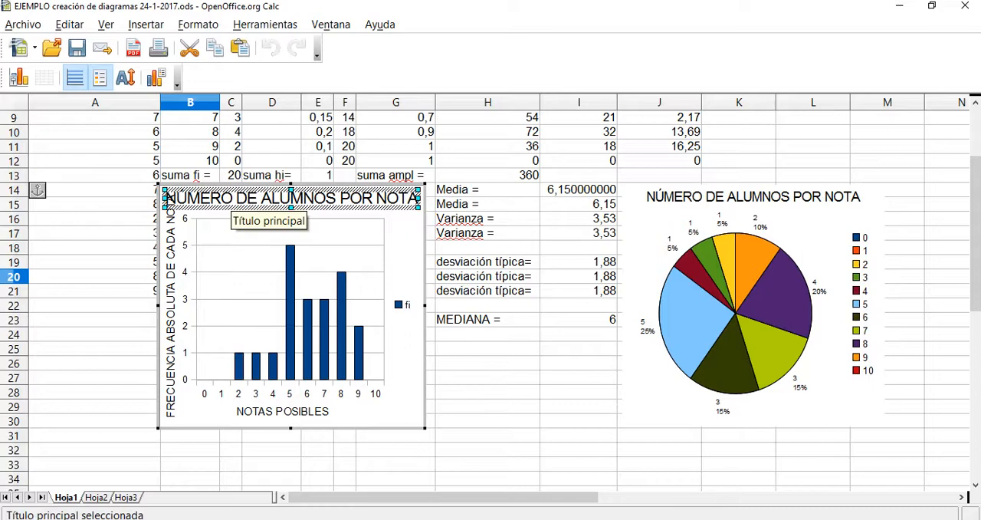
pyautogui.rightClick(233, 199)
pyautogui.click(330, 209)
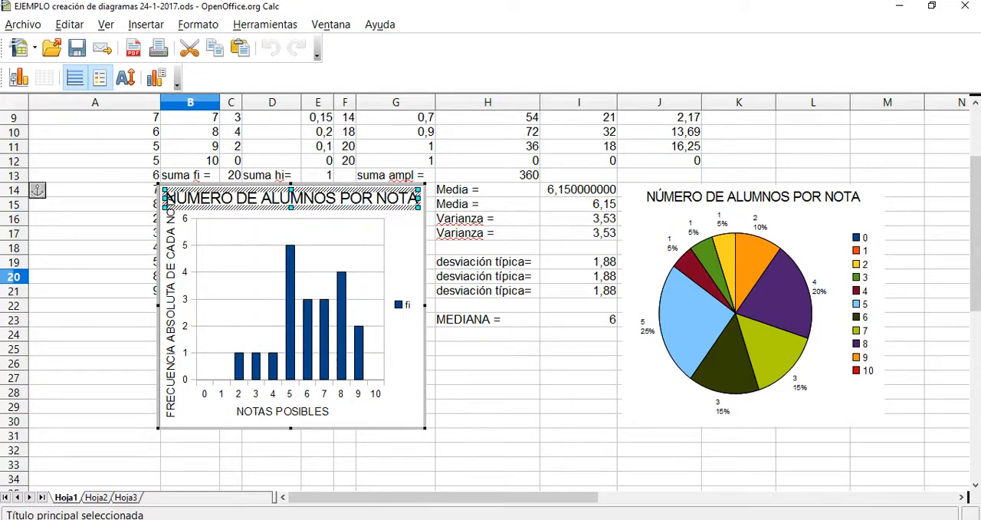
pyautogui.moveTo(307, 18); pyautogui.dragTo(653, 46)
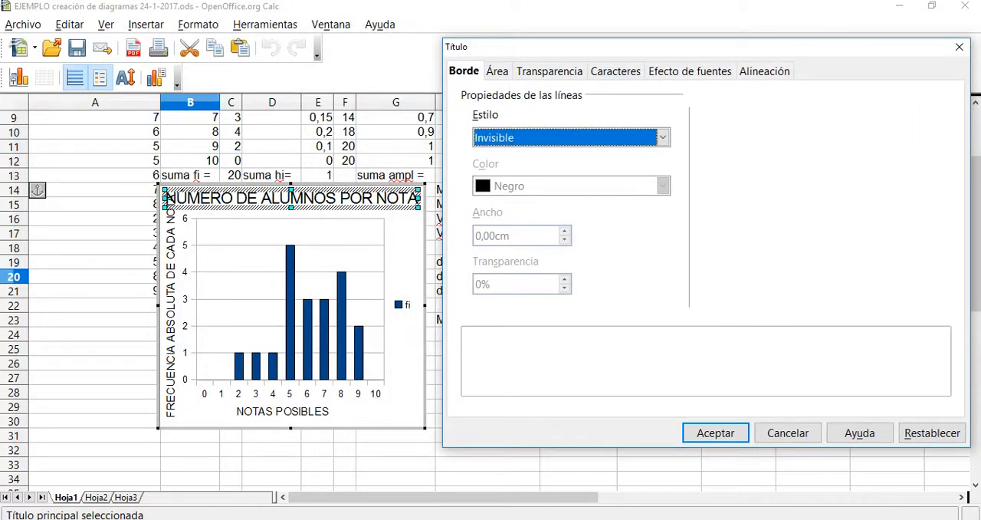
pyautogui.click(497, 71)
pyautogui.click(548, 70)
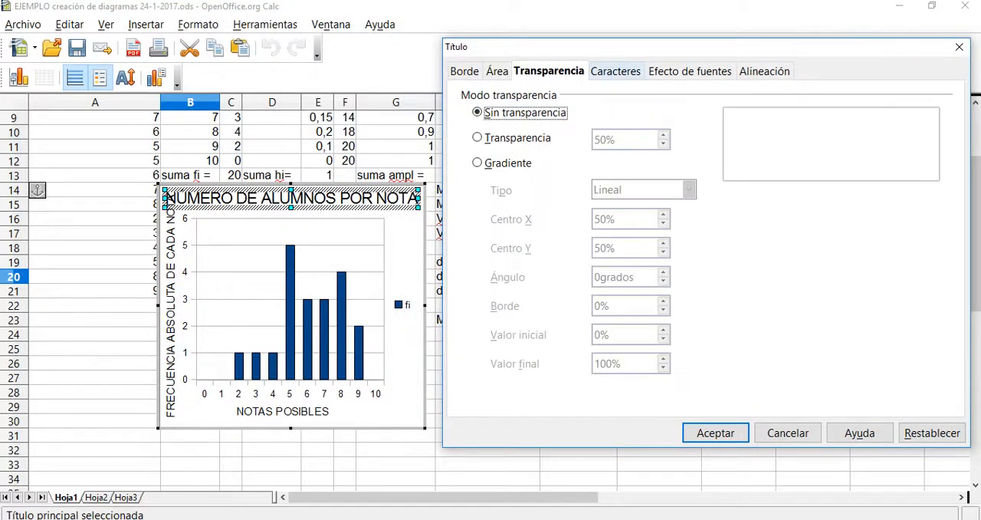
pyautogui.click(615, 70)
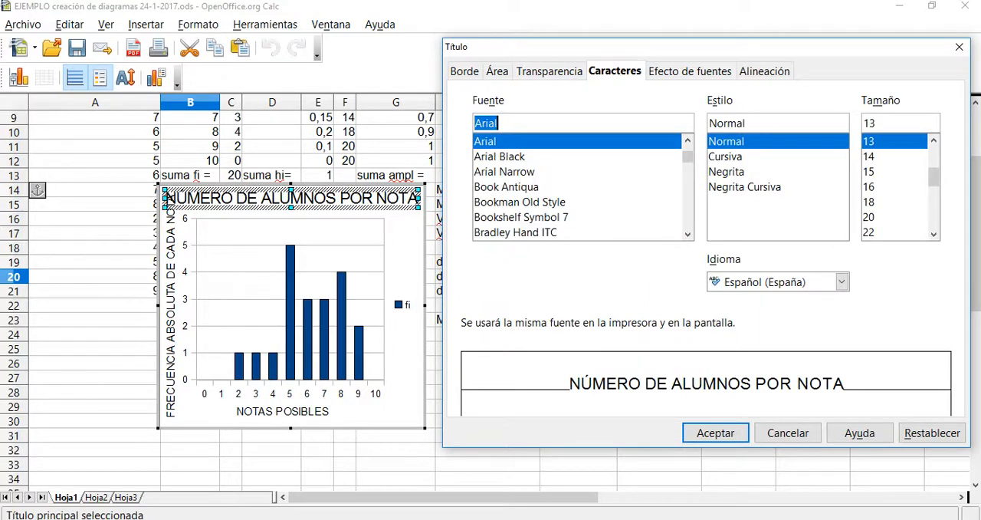
pyautogui.click(726, 156)
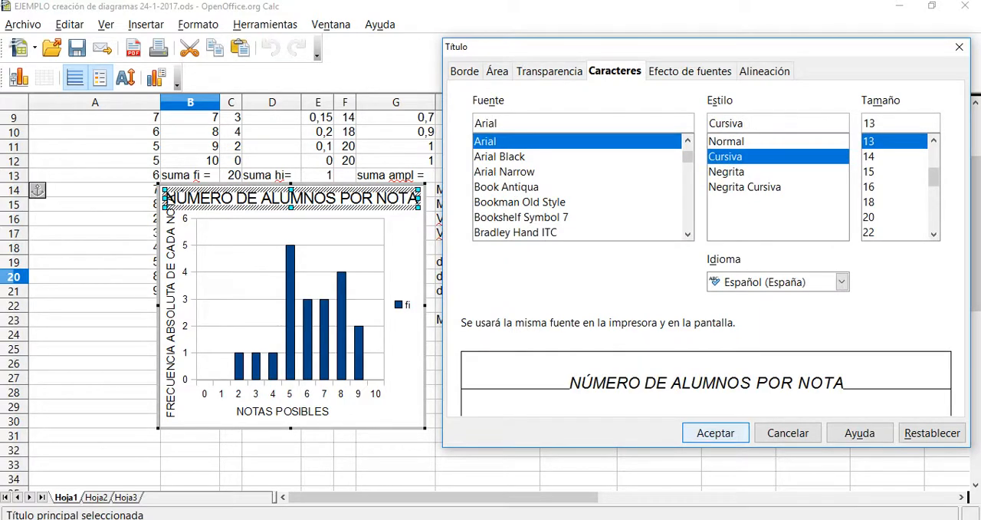
pyautogui.press('Return')
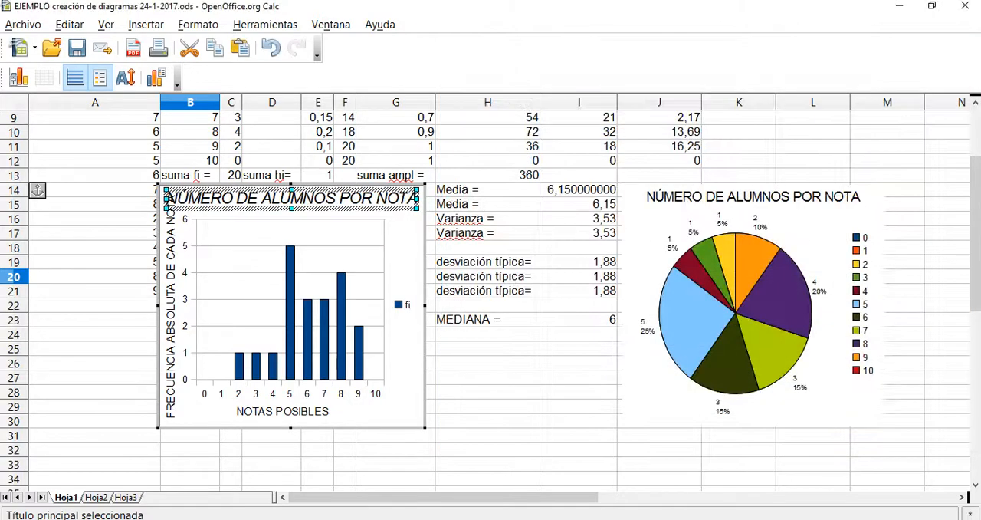
# Set the main title's font color to Rojo claro.
pyautogui.rightClick(320, 199)
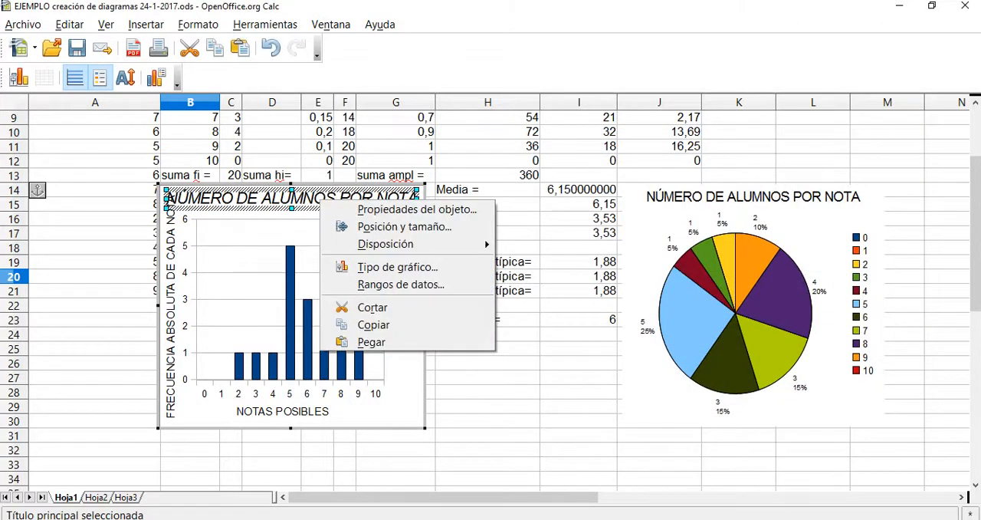
pyautogui.click(416, 209)
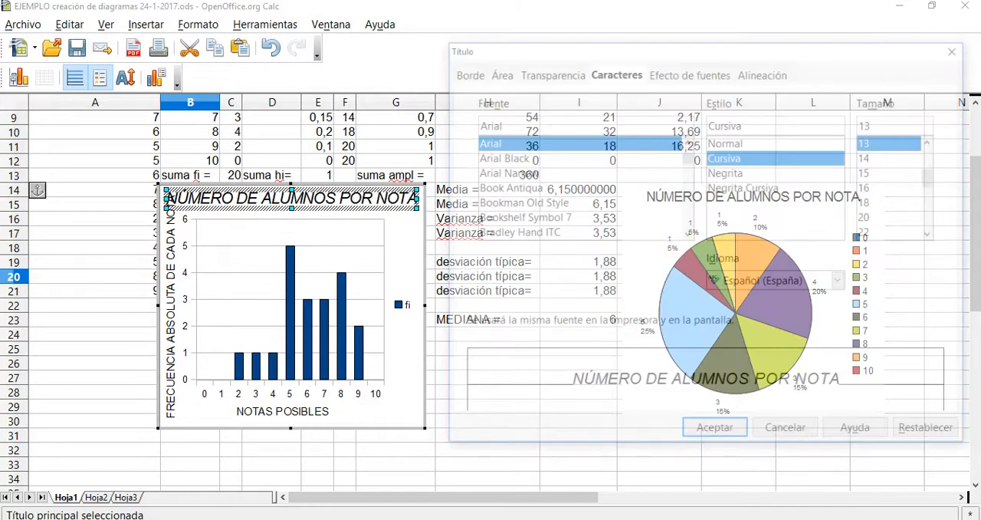
pyautogui.click(689, 70)
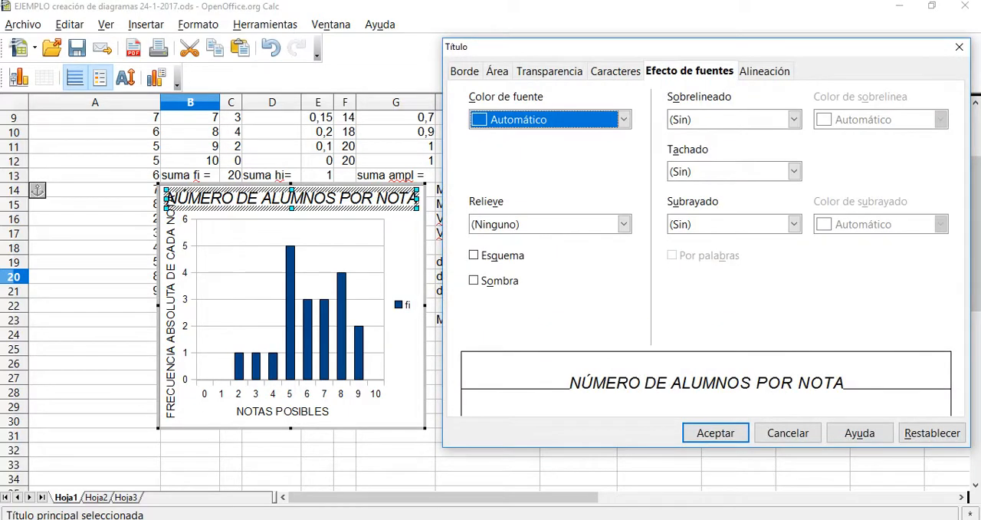
pyautogui.click(624, 119)
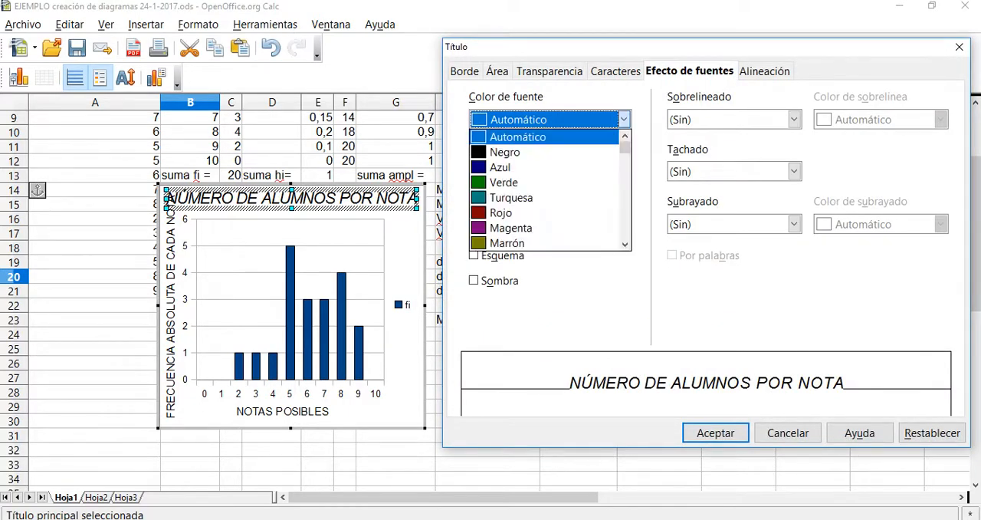
pyautogui.scroll(-4, 550, 188)
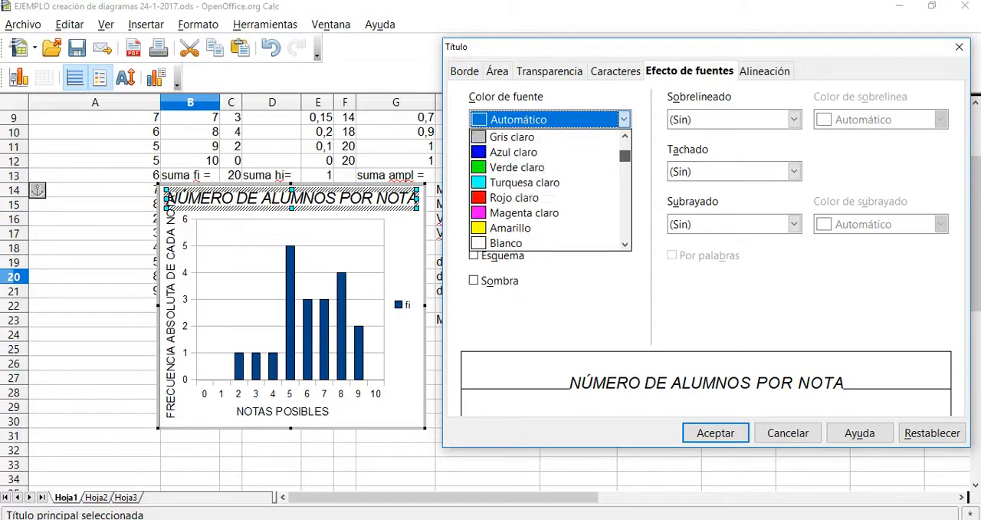
pyautogui.click(513, 136)
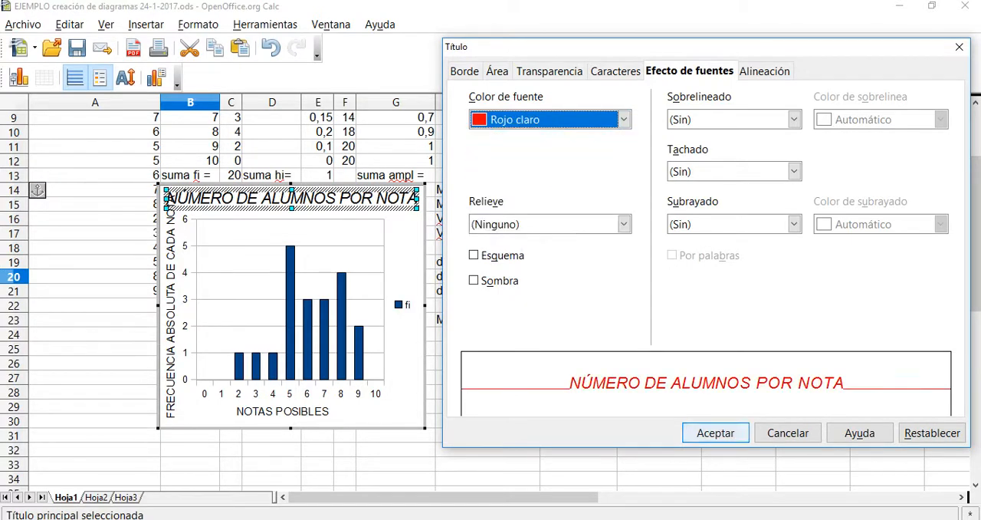
pyautogui.click(715, 432)
# Review the main title's alignment, font effects and border settings.
pyautogui.rightClick(247, 198)
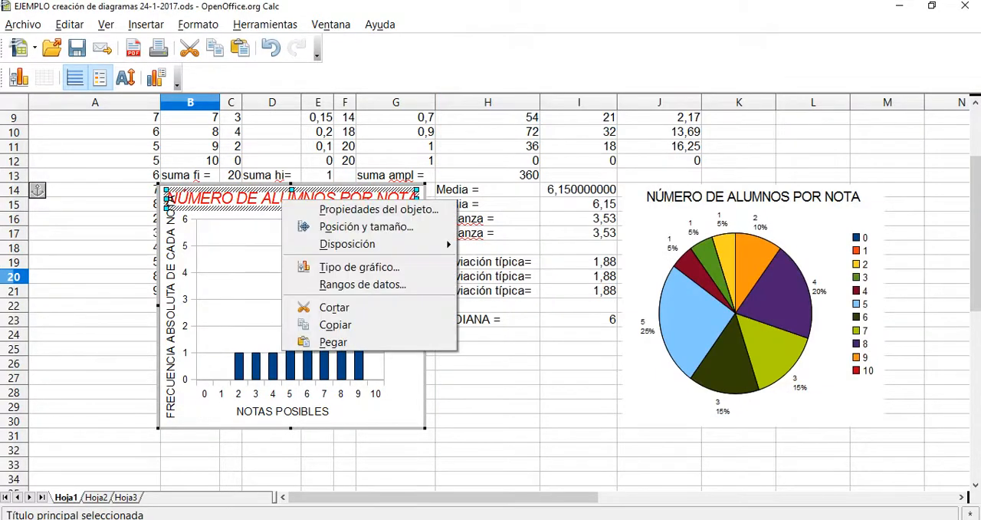
pyautogui.click(285, 207)
pyautogui.click(764, 71)
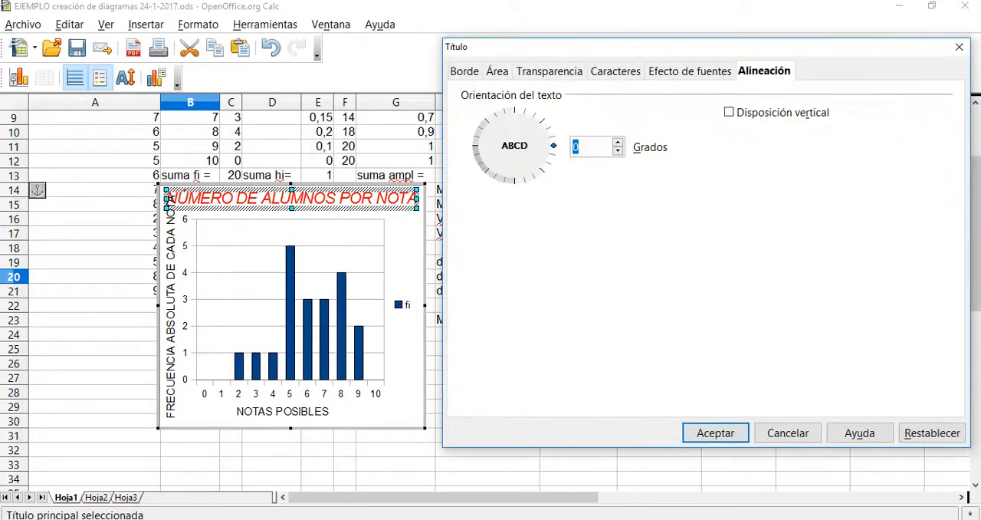
pyautogui.click(690, 71)
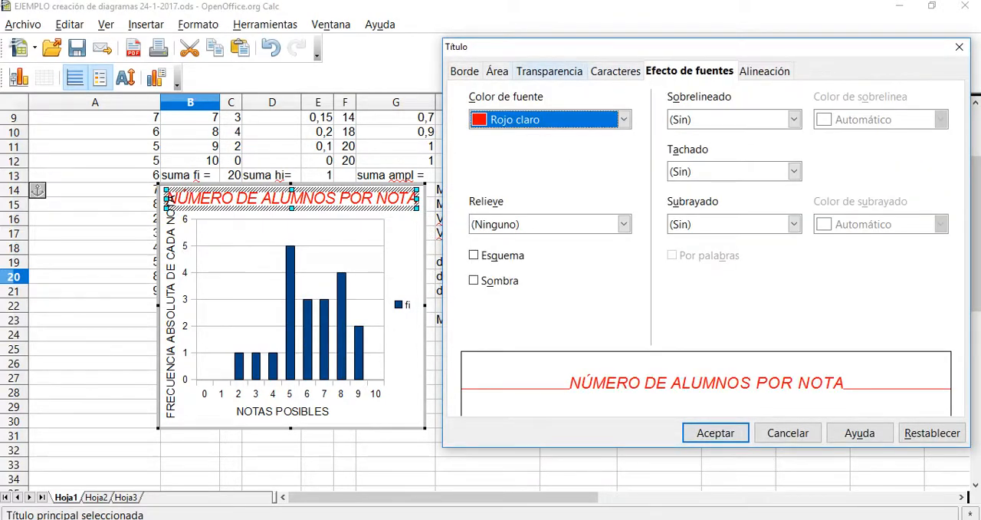
pyautogui.click(464, 70)
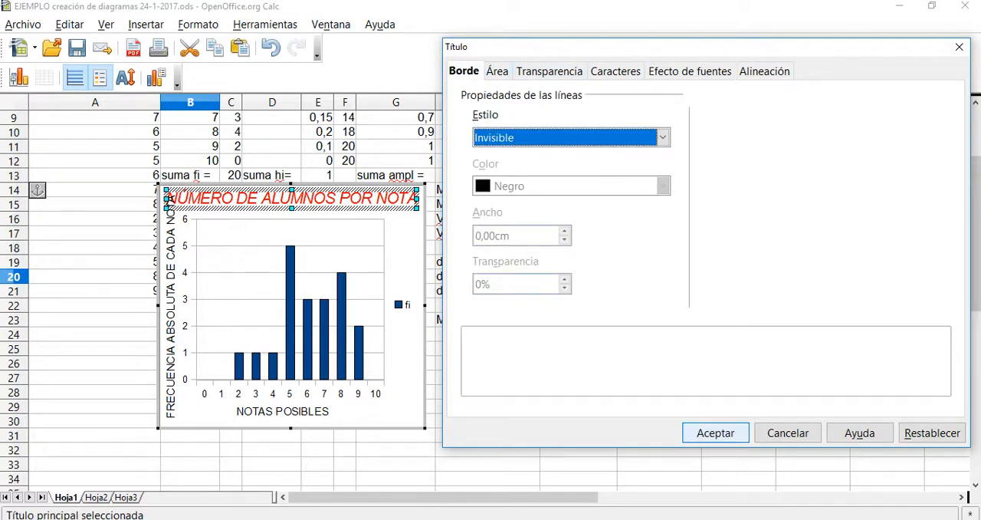
pyautogui.click(715, 432)
# Format the Y-axis title in Negrita Cursiva with a smaller font size.
pyautogui.click(171, 354)
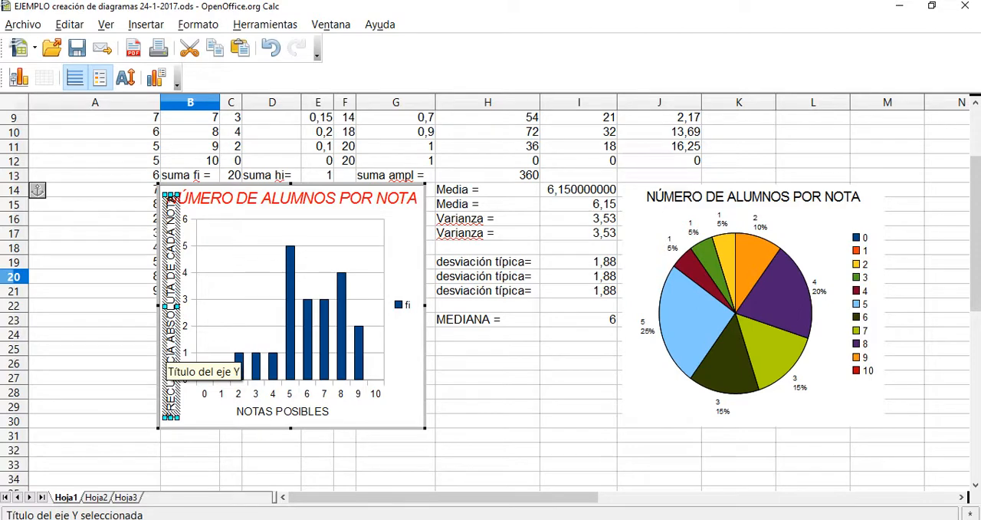
pyautogui.rightClick(171, 339)
pyautogui.press('Escape')
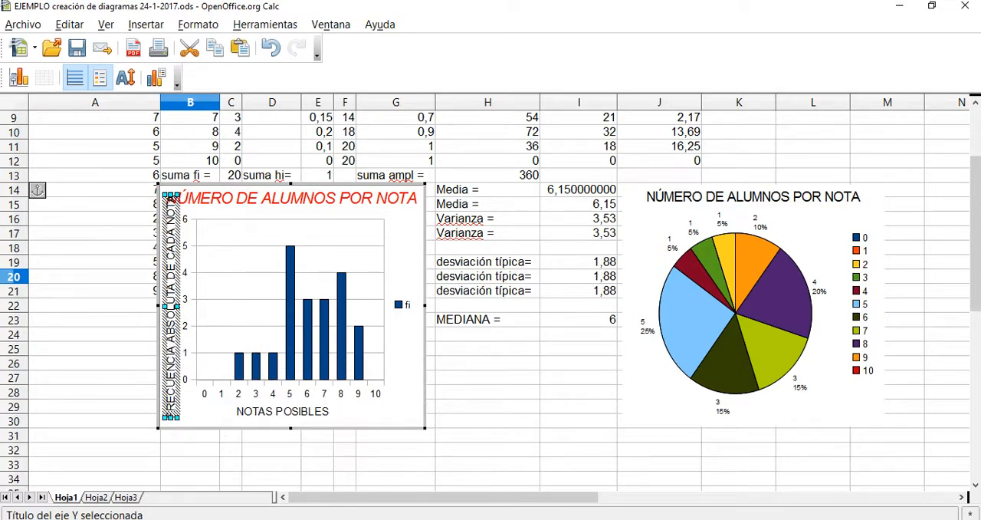
pyautogui.rightClick(170, 321)
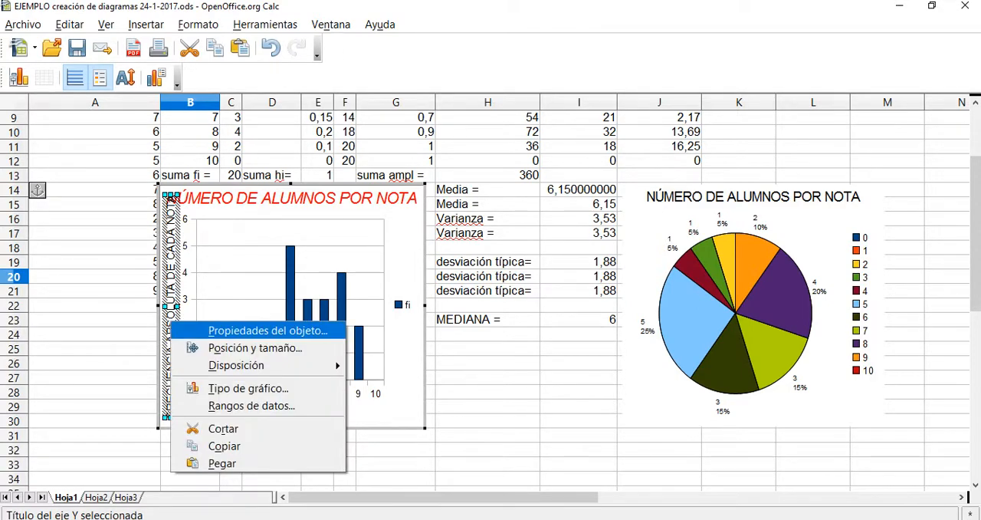
pyautogui.click(230, 330)
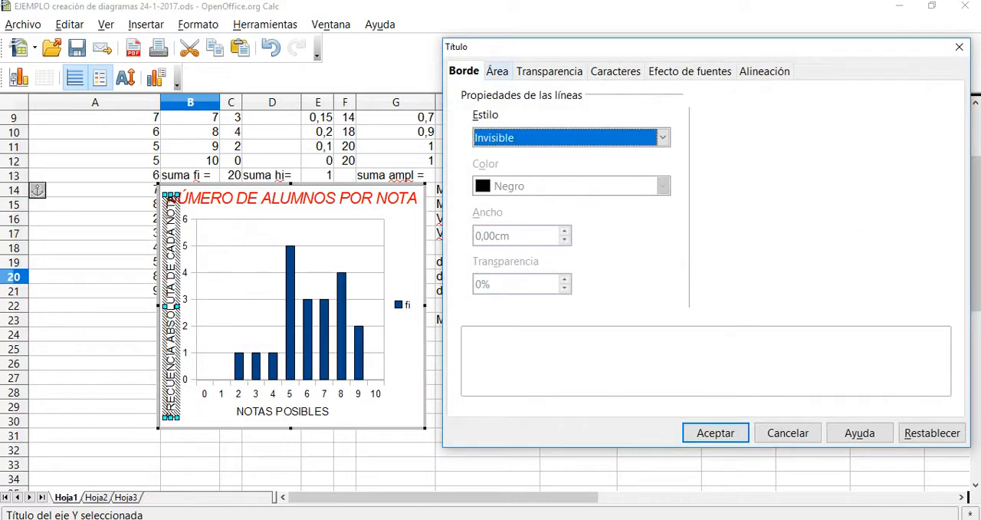
pyautogui.click(615, 71)
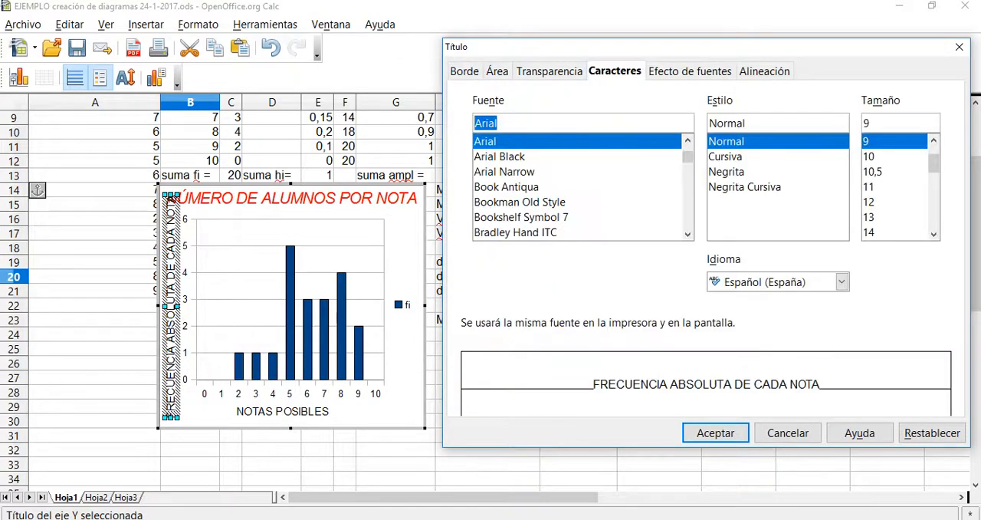
pyautogui.click(727, 171)
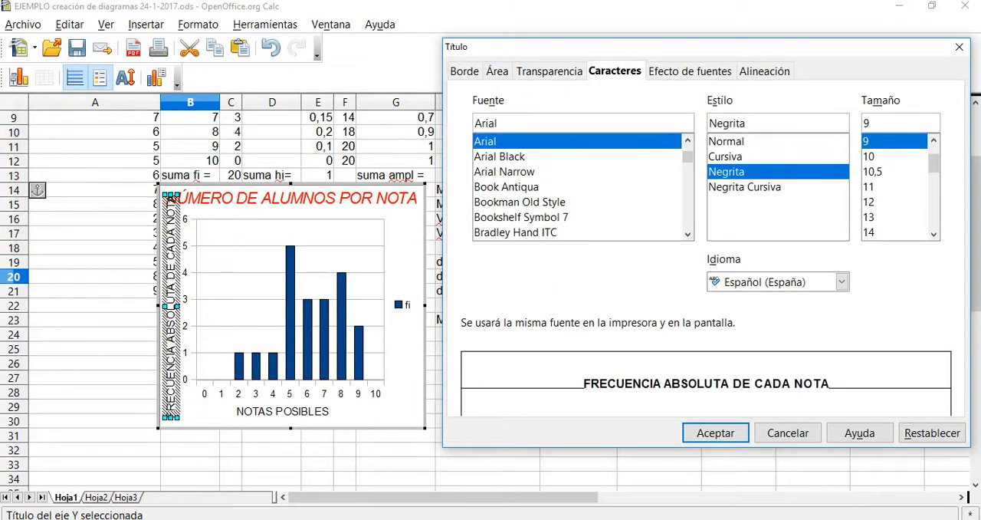
pyautogui.click(744, 187)
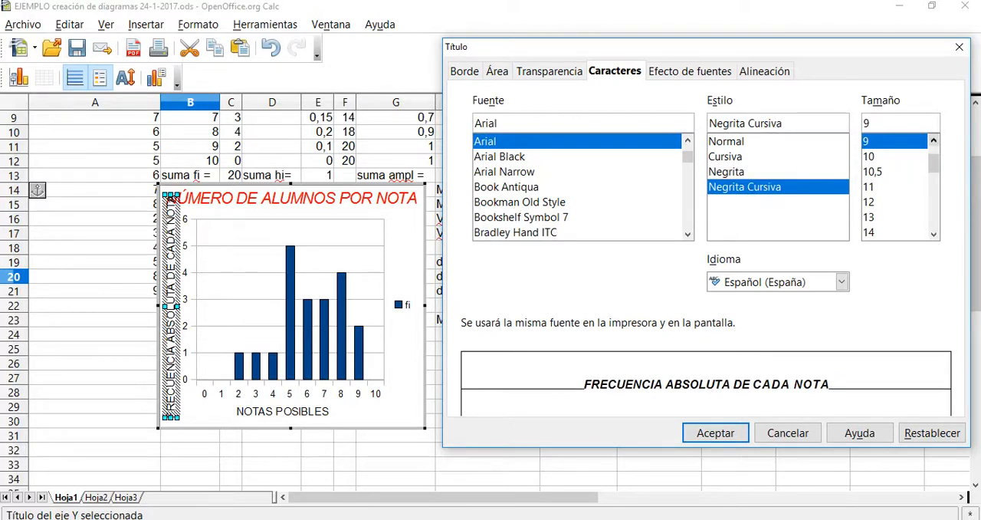
pyautogui.scroll(2, 896, 184)
pyautogui.click(882, 141)
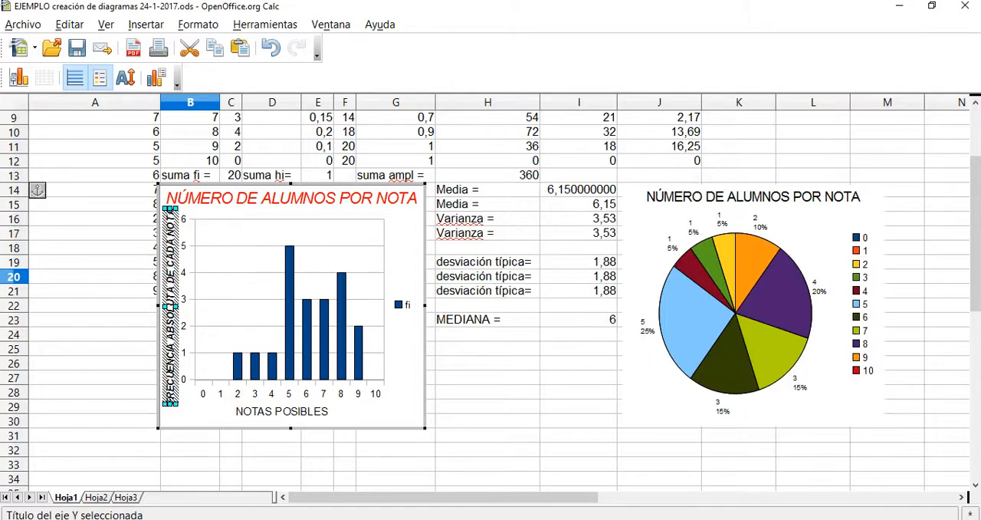
# Add numeric value labels above the columns of the fi data series.
pyautogui.click(191, 285)
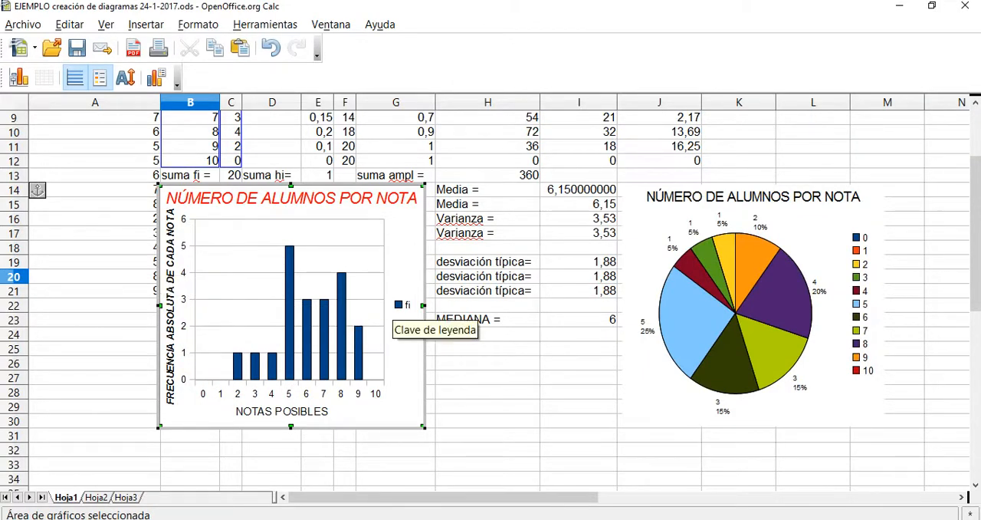
pyautogui.click(290, 348)
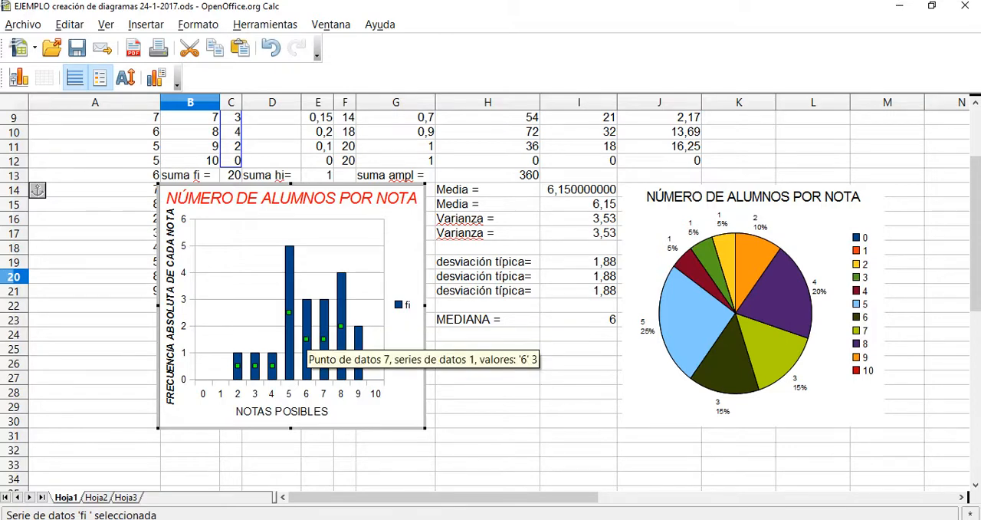
pyautogui.rightClick(308, 340)
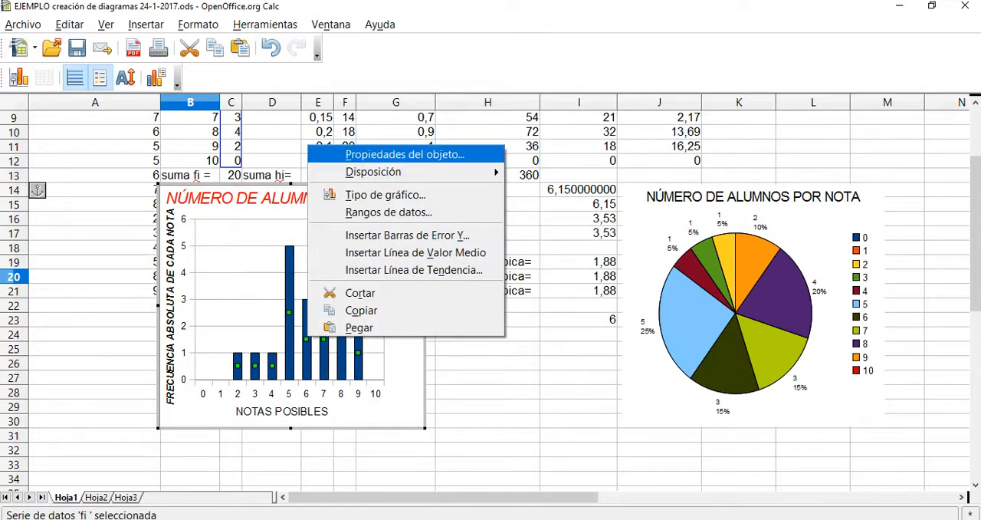
pyautogui.click(383, 154)
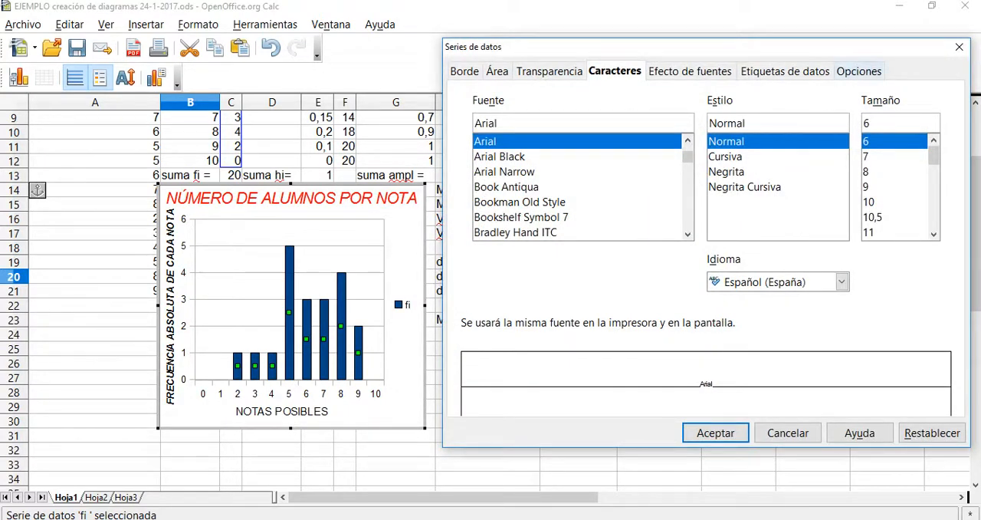
pyautogui.click(784, 70)
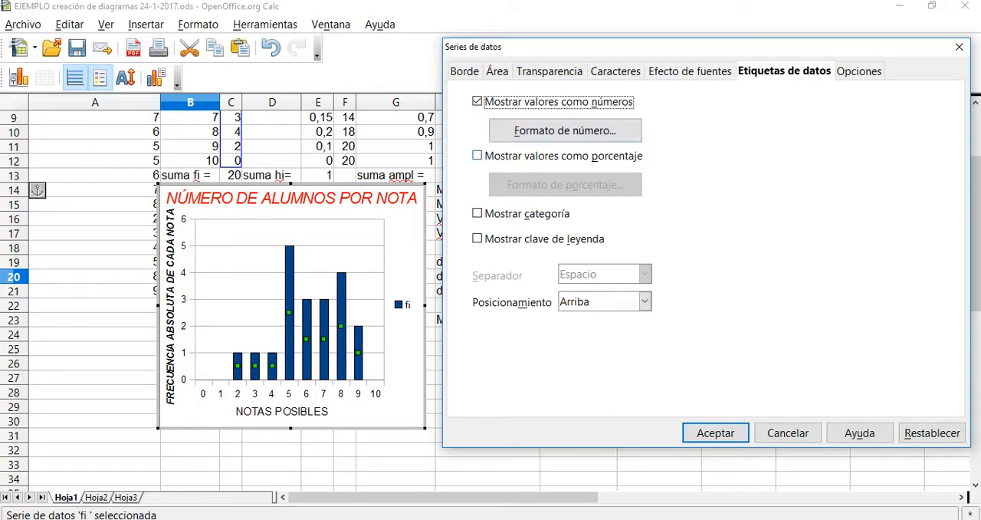
pyautogui.click(715, 433)
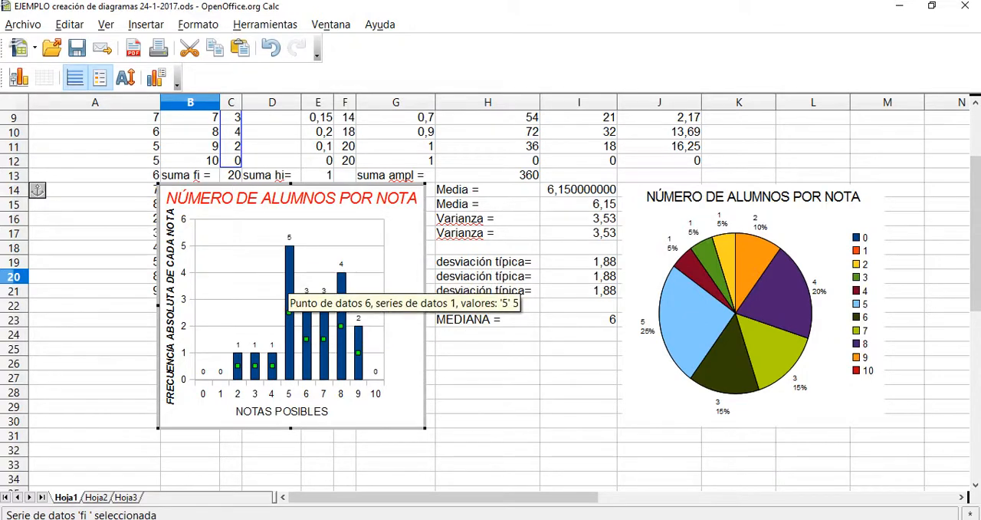
# Set the fi data series' column spacing (Espacio) to 50 %.
pyautogui.rightClick(289, 292)
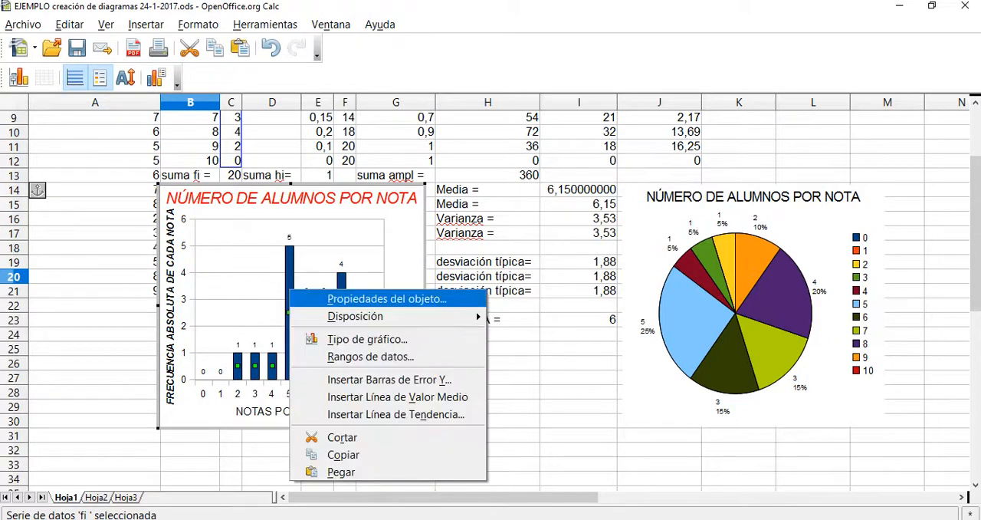
pyautogui.click(368, 299)
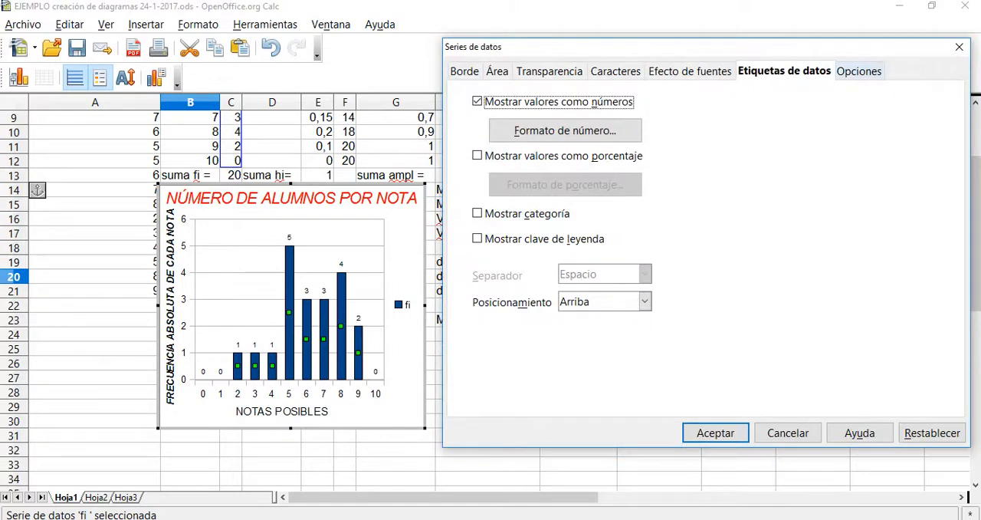
pyautogui.click(874, 69)
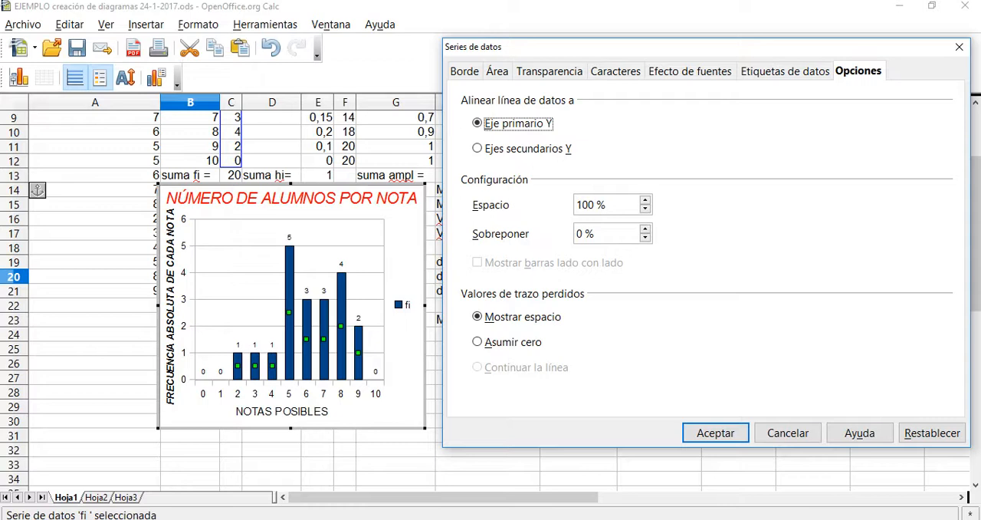
pyautogui.click(590, 205)
pyautogui.click(645, 208)
pyautogui.tripleClick(646, 209)
pyautogui.tripleClick(645, 209)
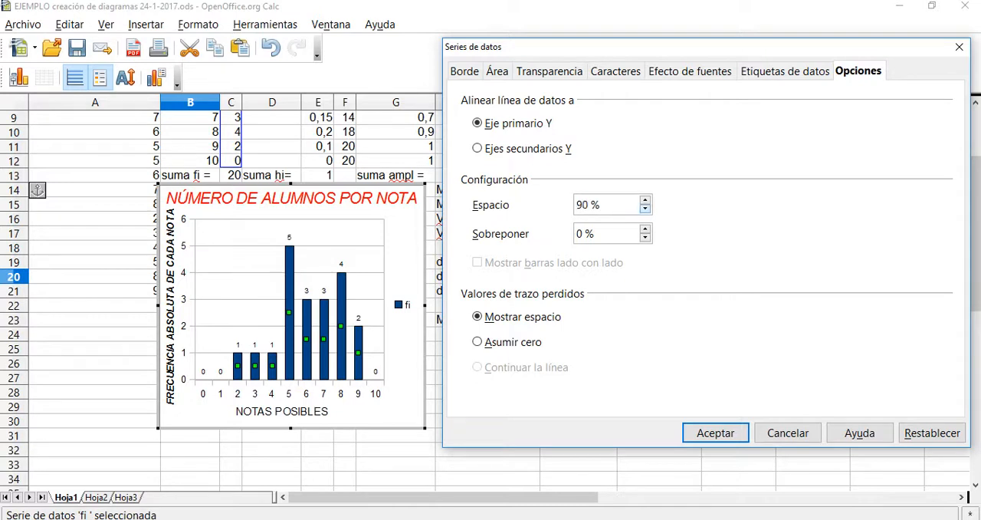
pyautogui.doubleClick(645, 209)
pyautogui.tripleClick(646, 208)
pyautogui.tripleClick(645, 208)
pyautogui.moveTo(592, 205); pyautogui.dragTo(578, 205)
pyautogui.write('50')
pyautogui.click(715, 432)
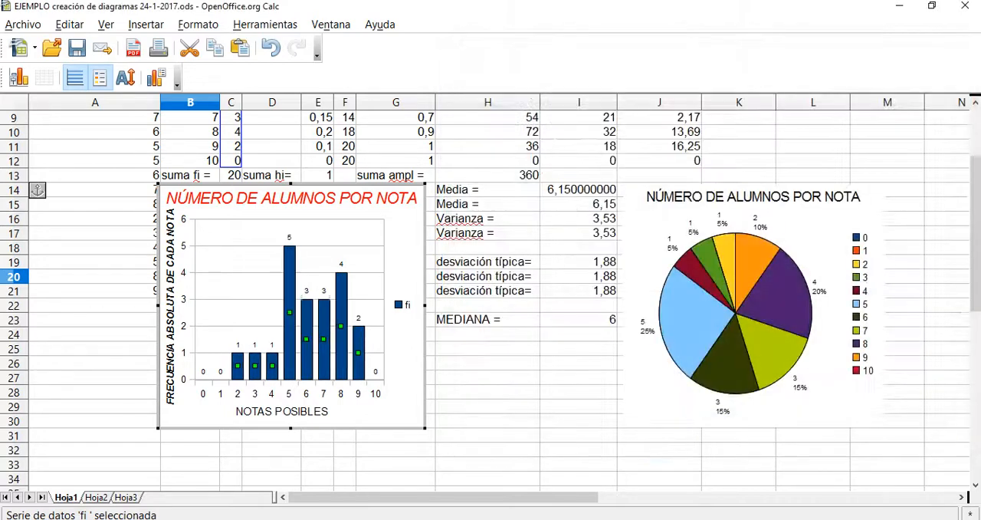
# Set the spacing between the fi series' columns to 0 %.
pyautogui.rightClick(289, 316)
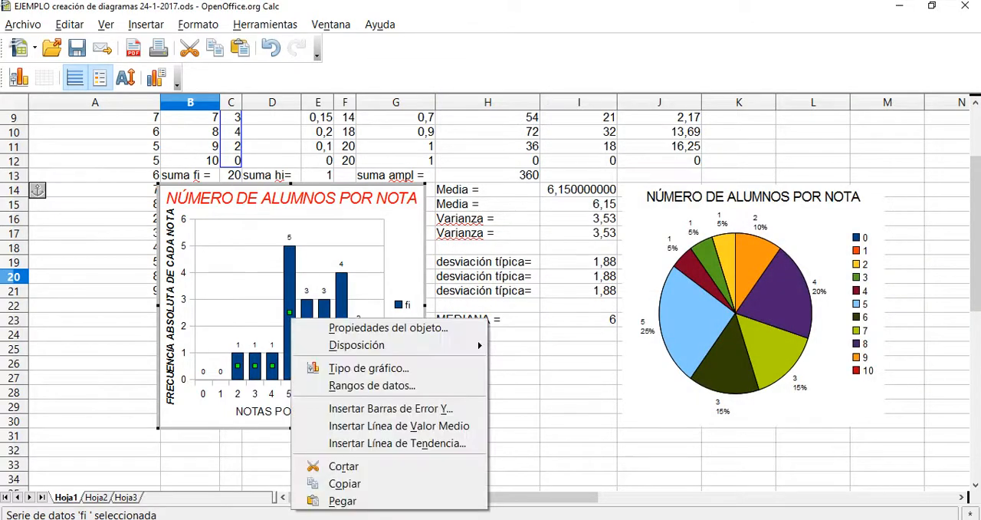
pyautogui.press('Escape')
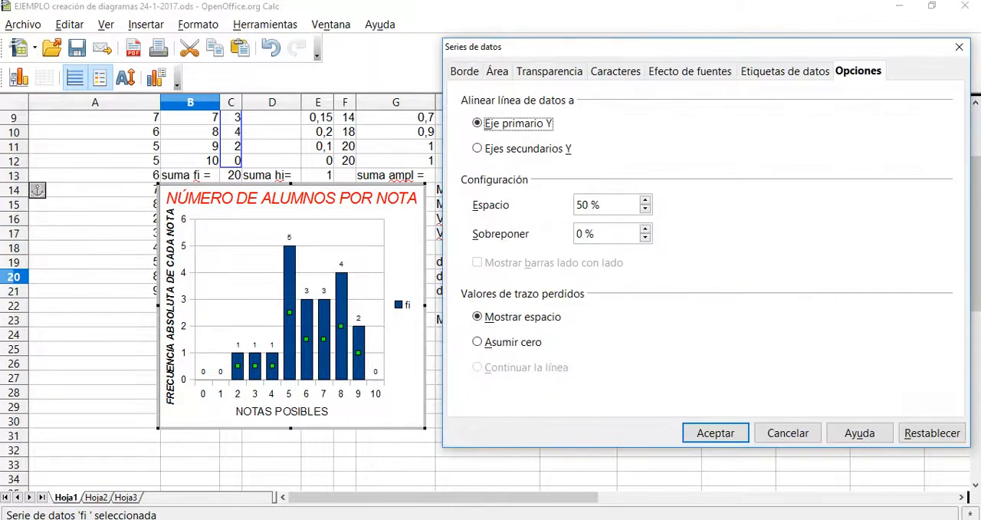
pyautogui.press('Tab')
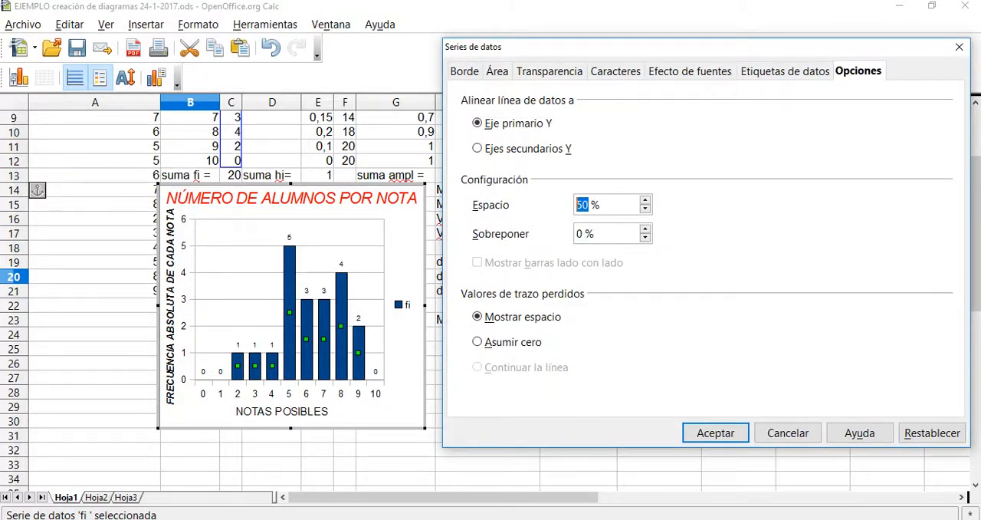
pyautogui.write('10')
pyautogui.press('BackSpace')
pyautogui.press('BackSpace')
pyautogui.write('0')
pyautogui.press('Return')
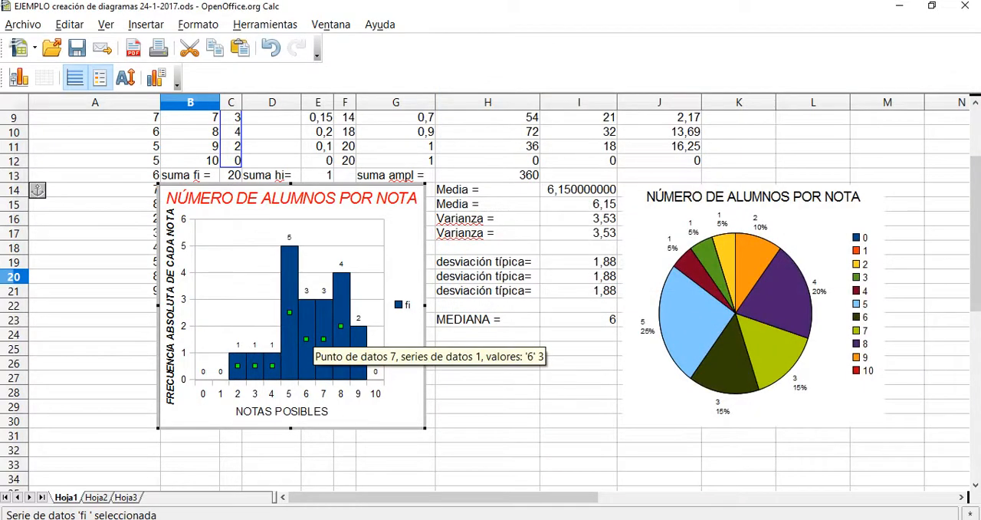
# Set the fi series' column spacing back to 100 %.
pyautogui.rightClick(310, 328)
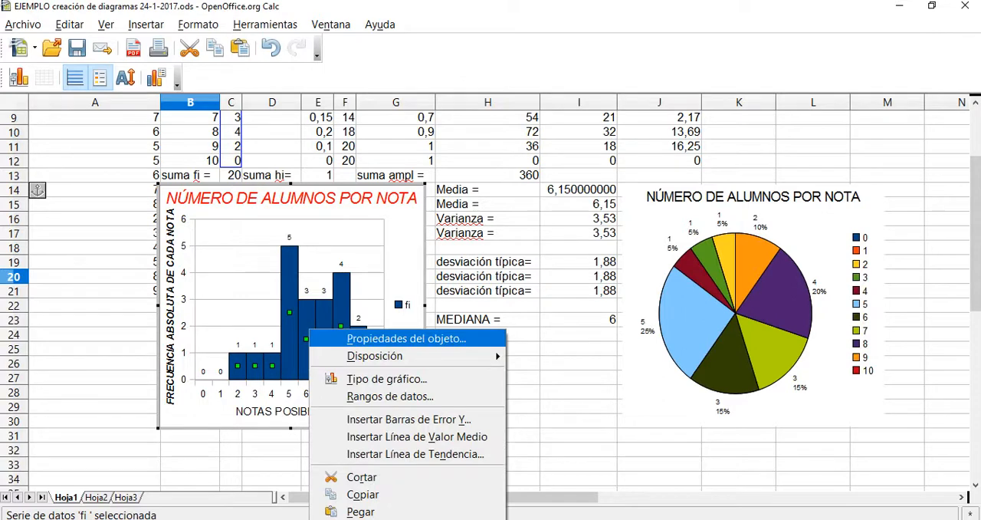
pyautogui.click(375, 335)
pyautogui.moveTo(588, 205); pyautogui.dragTo(576, 205)
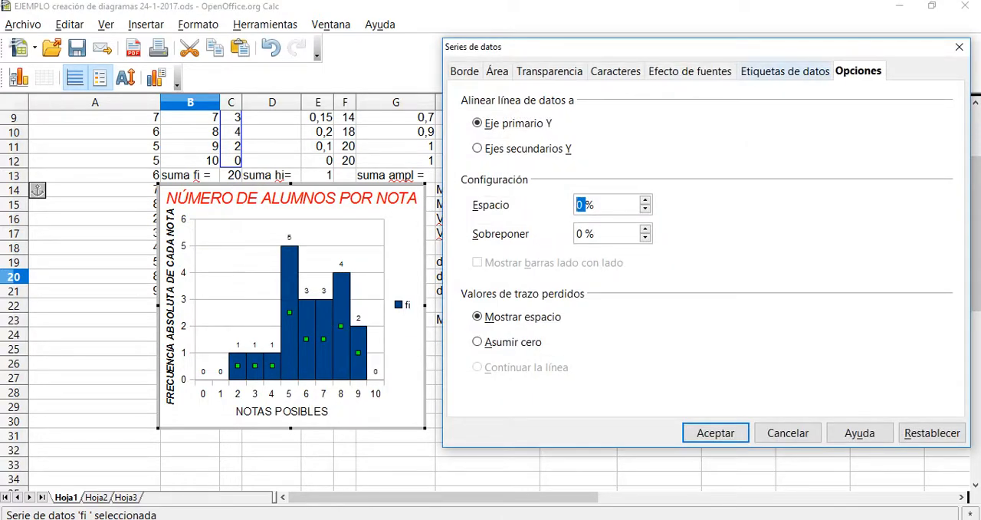
pyautogui.write('100')
pyautogui.press('Return')
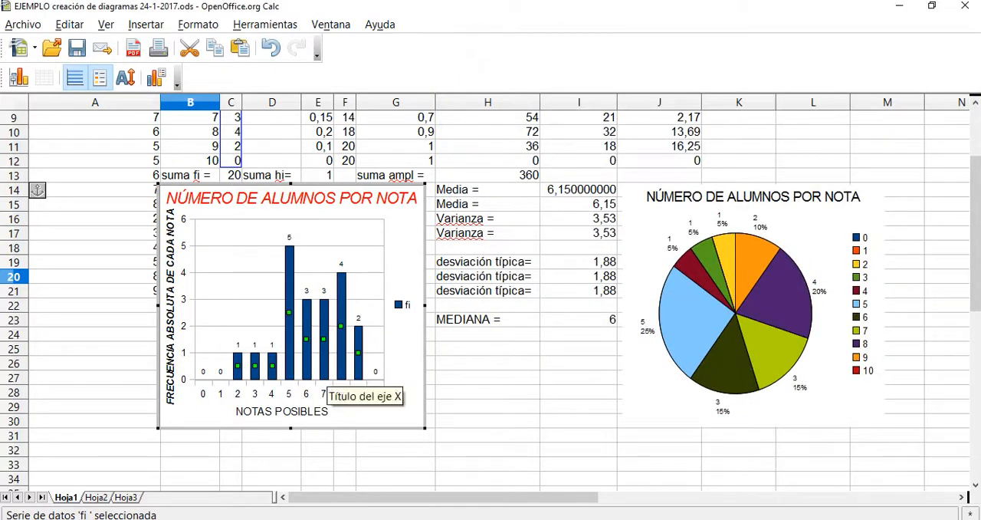
# Review the X-axis title's border, area, font, font effect and alignment settings.
pyautogui.click(290, 411)
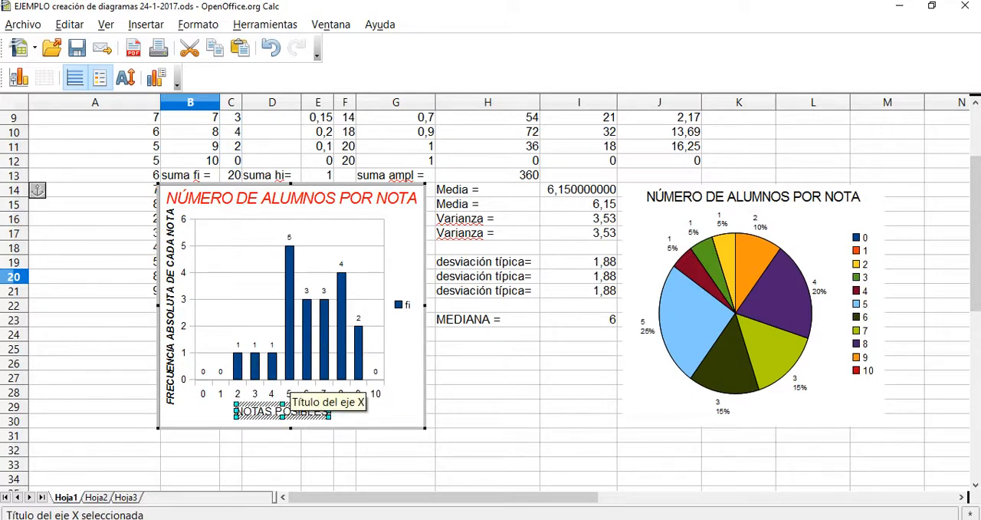
pyautogui.rightClick(274, 411)
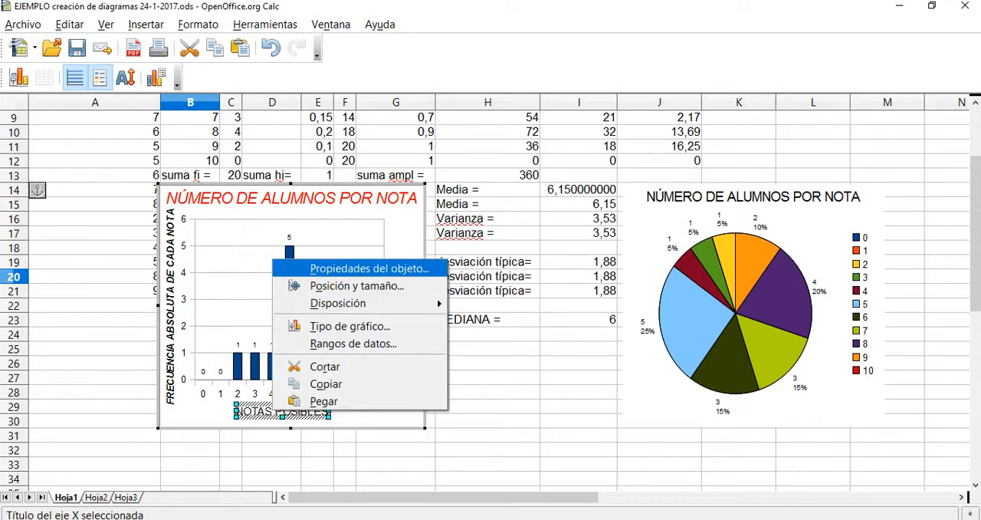
pyautogui.click(367, 268)
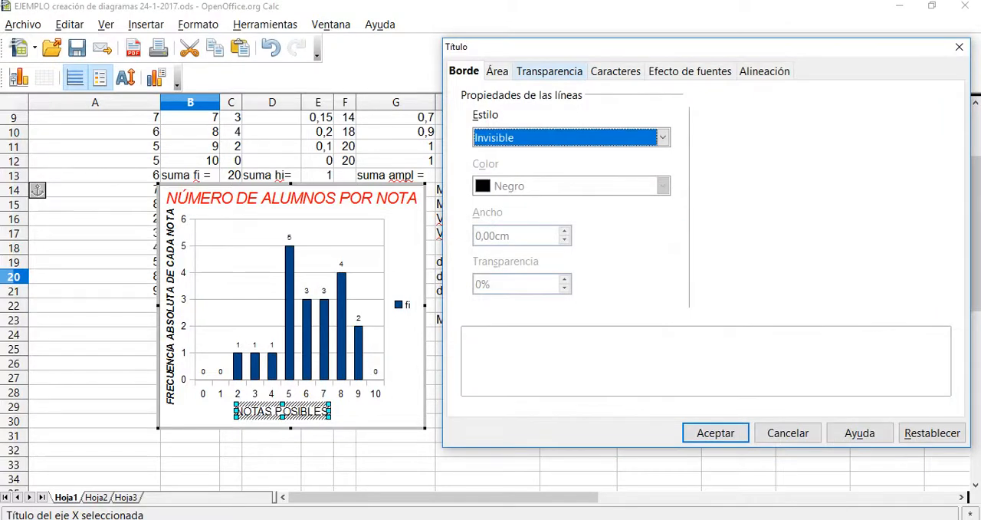
pyautogui.click(497, 71)
pyautogui.click(615, 70)
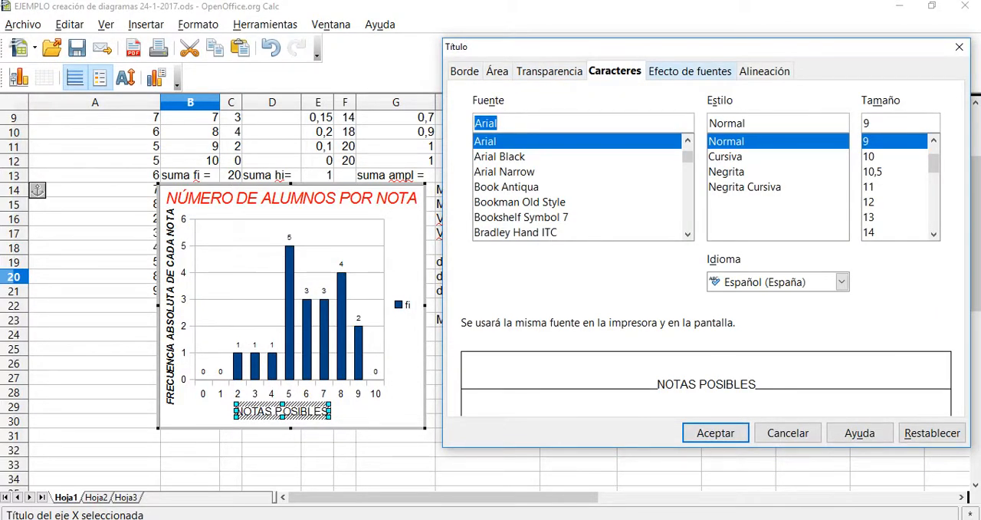
pyautogui.click(689, 71)
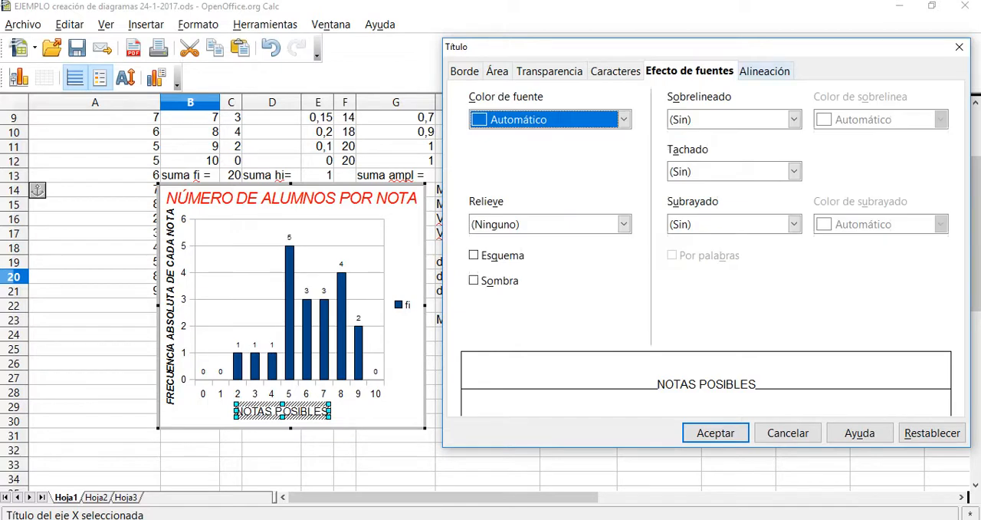
pyautogui.click(764, 71)
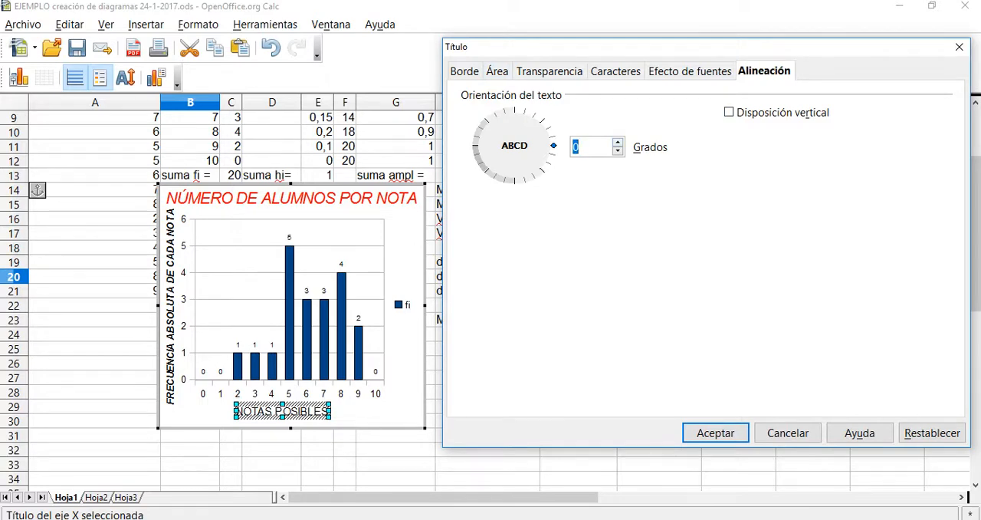
pyautogui.press('Return')
pyautogui.click(416, 308)
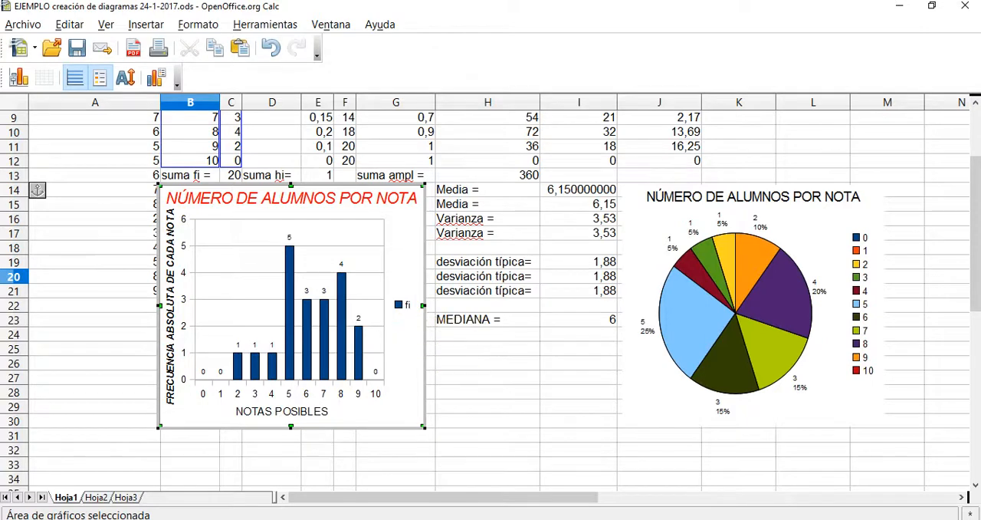
pyautogui.click(404, 306)
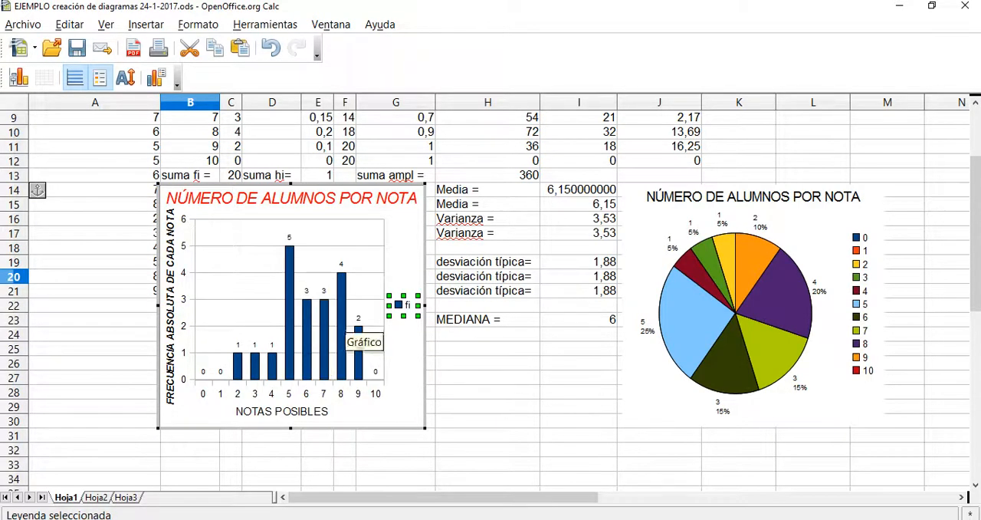
pyautogui.click(407, 359)
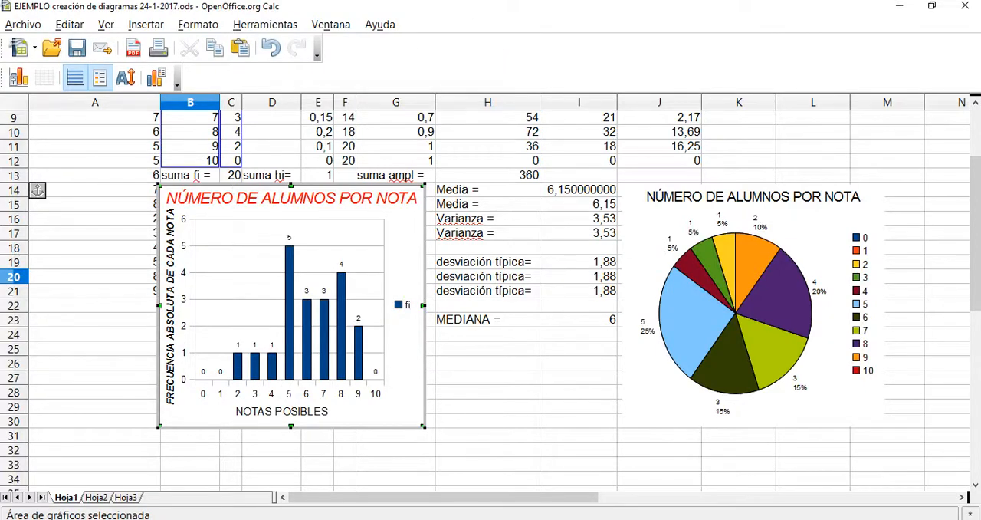